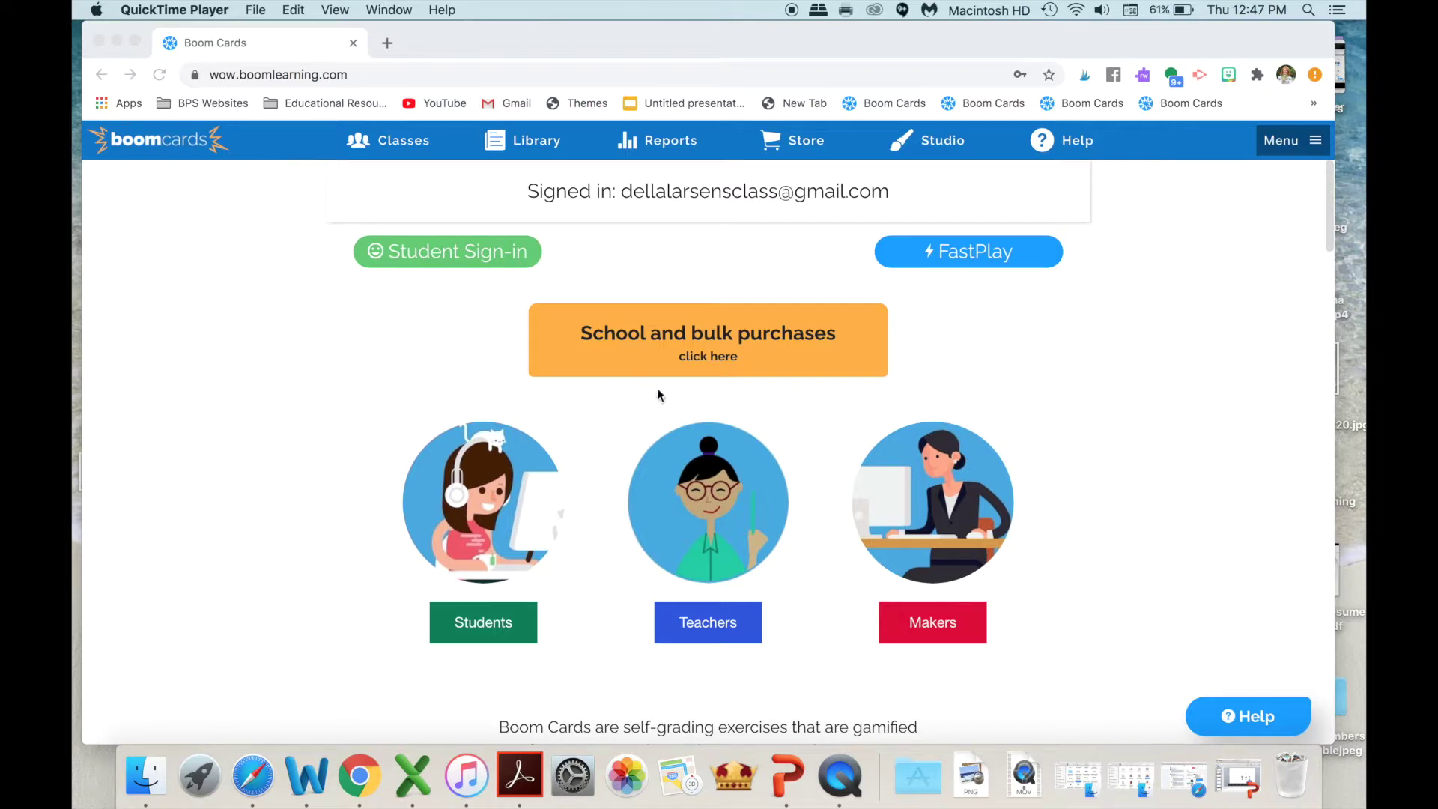
Step: Open the deck library and search it for "sight words"
left_click(538, 142)
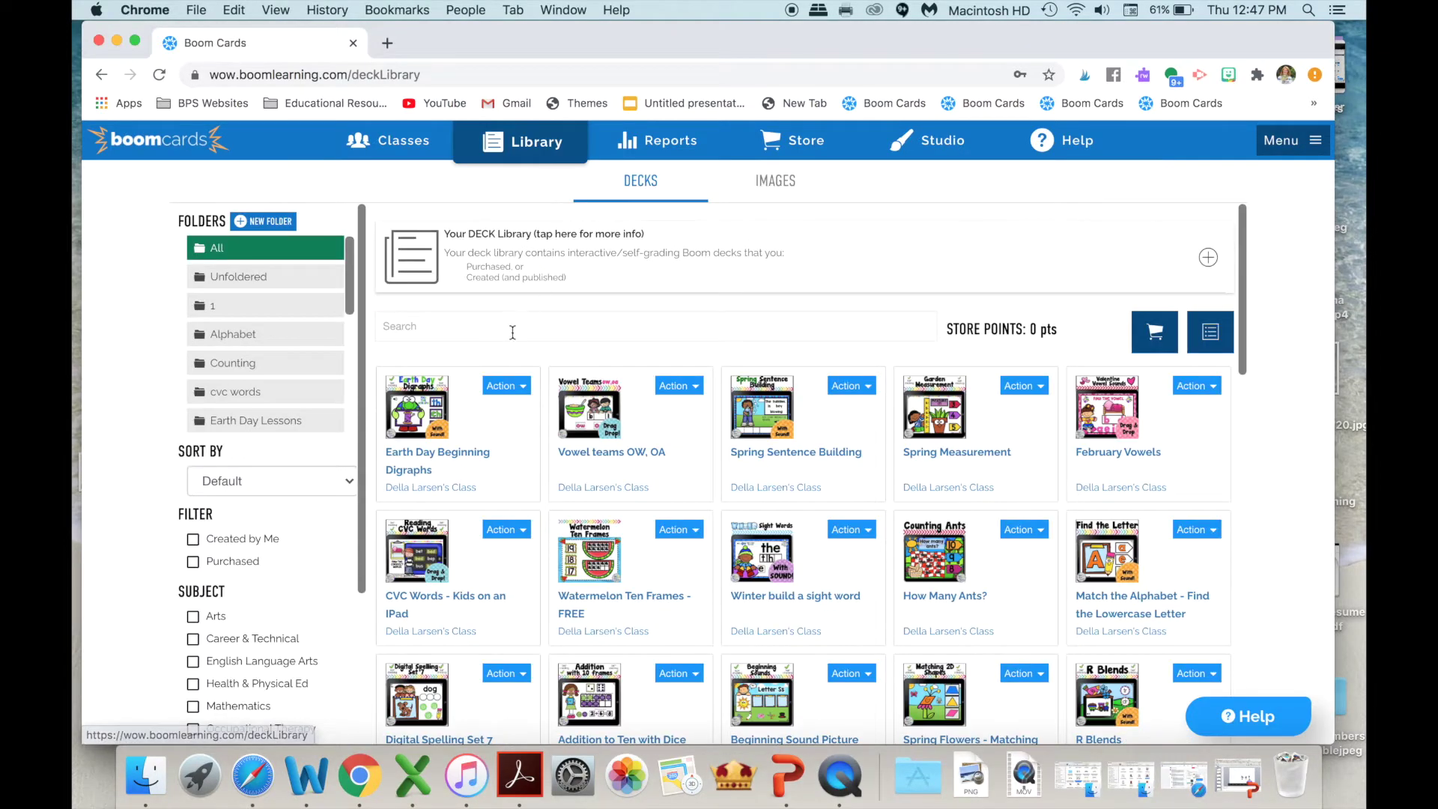
left_click(503, 327)
type("sight")
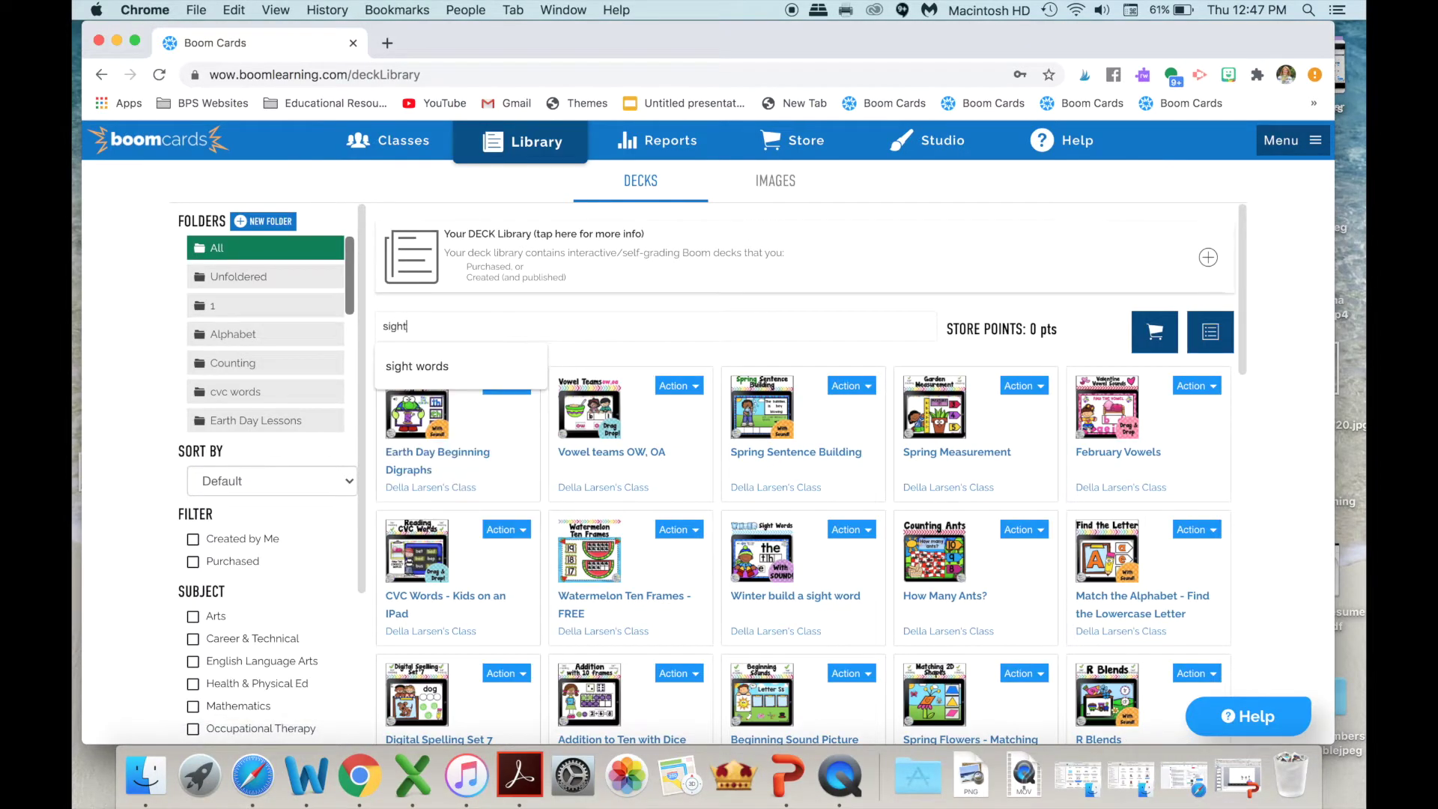
type(" words")
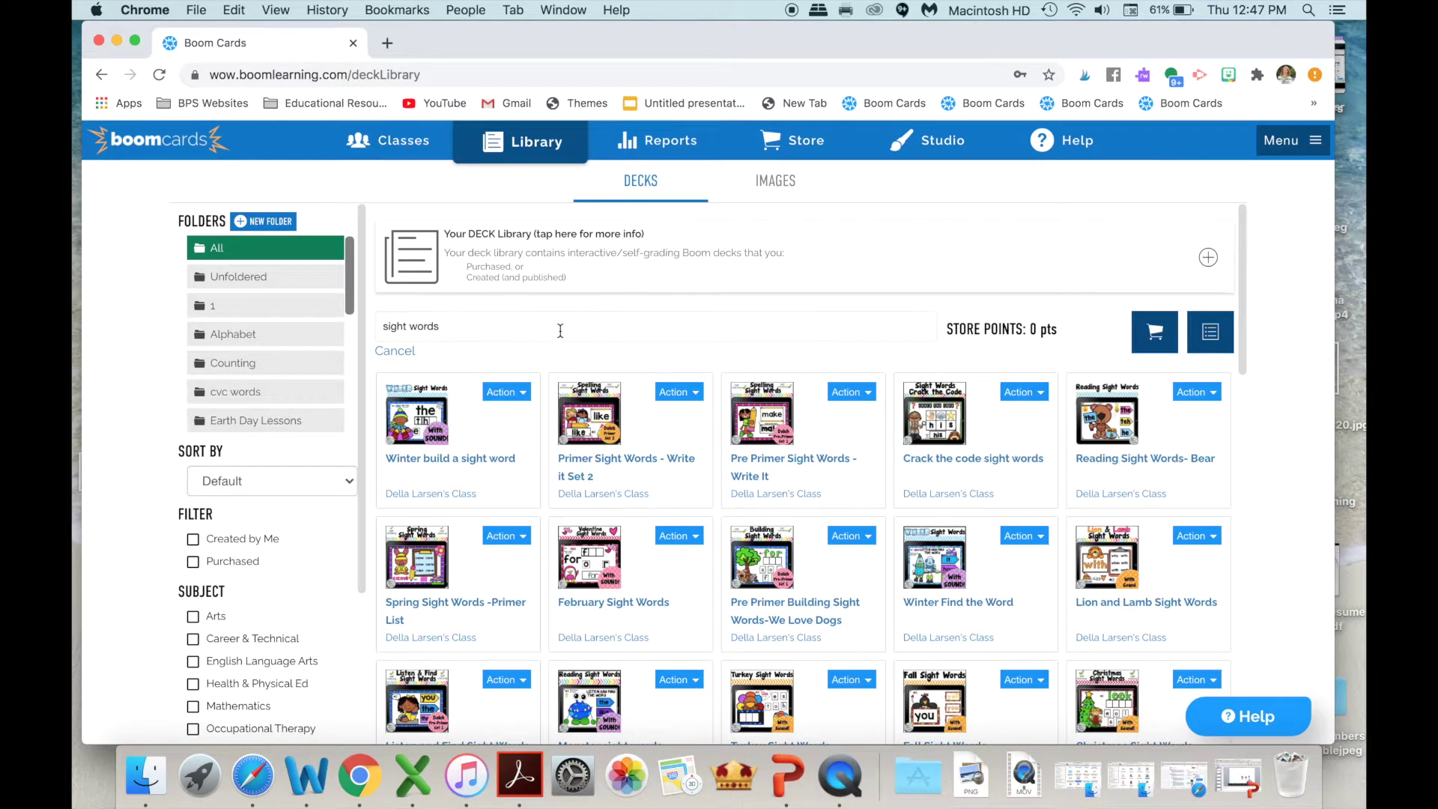
Step: Assign the deck "Pre Primer Building Sight Words-We Love Dogs" to the 20/21 class
scroll(560, 330, "down", 1)
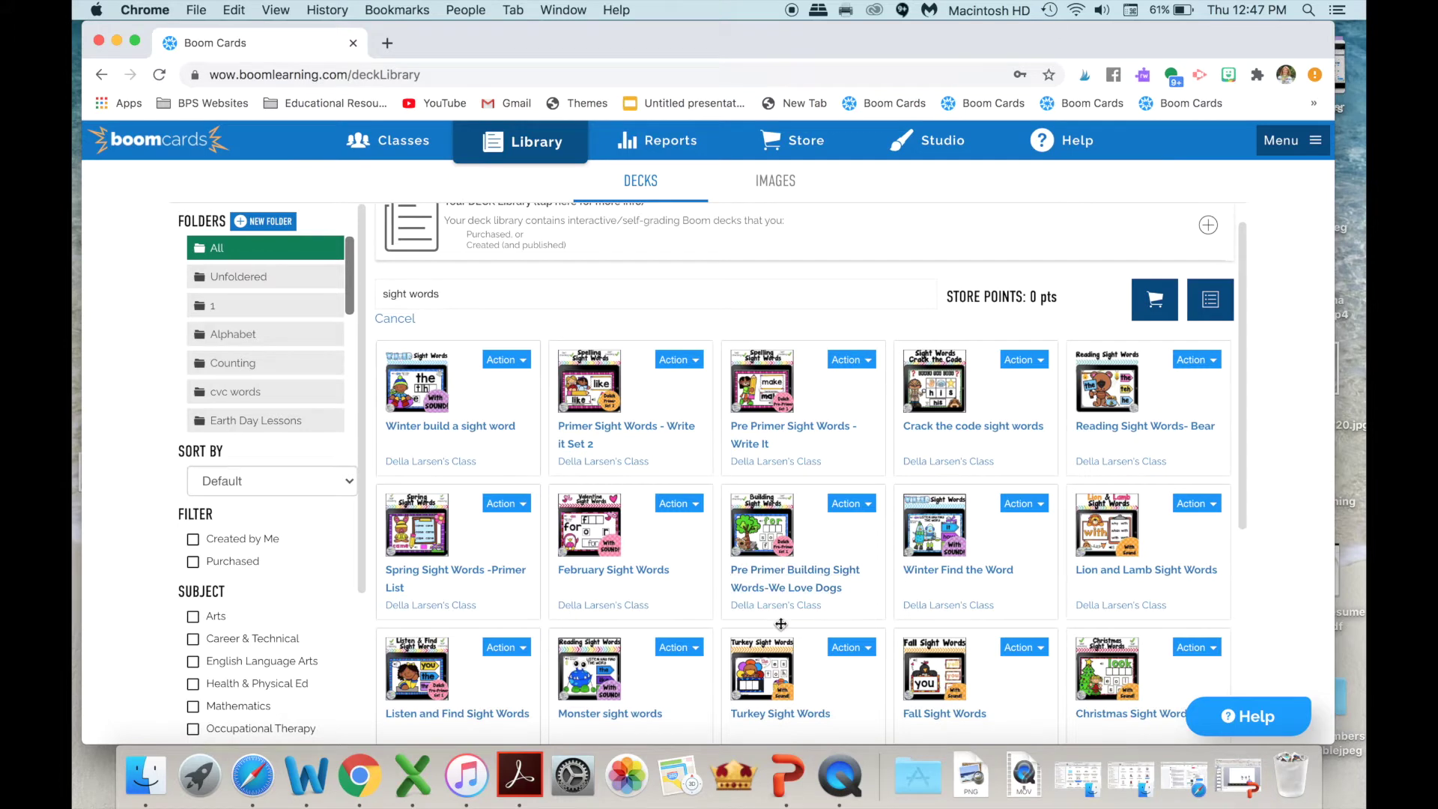
left_click(869, 510)
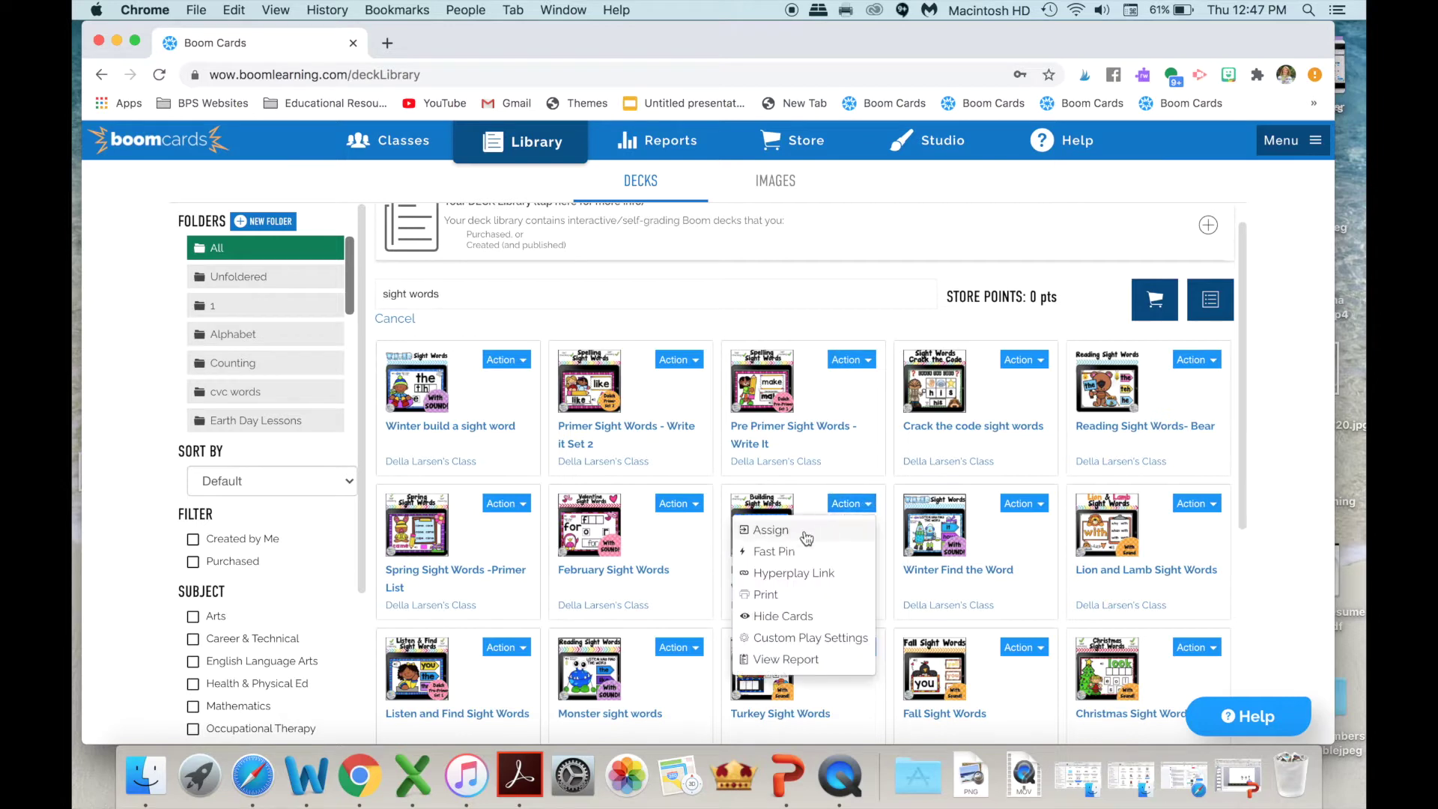
left_click(778, 530)
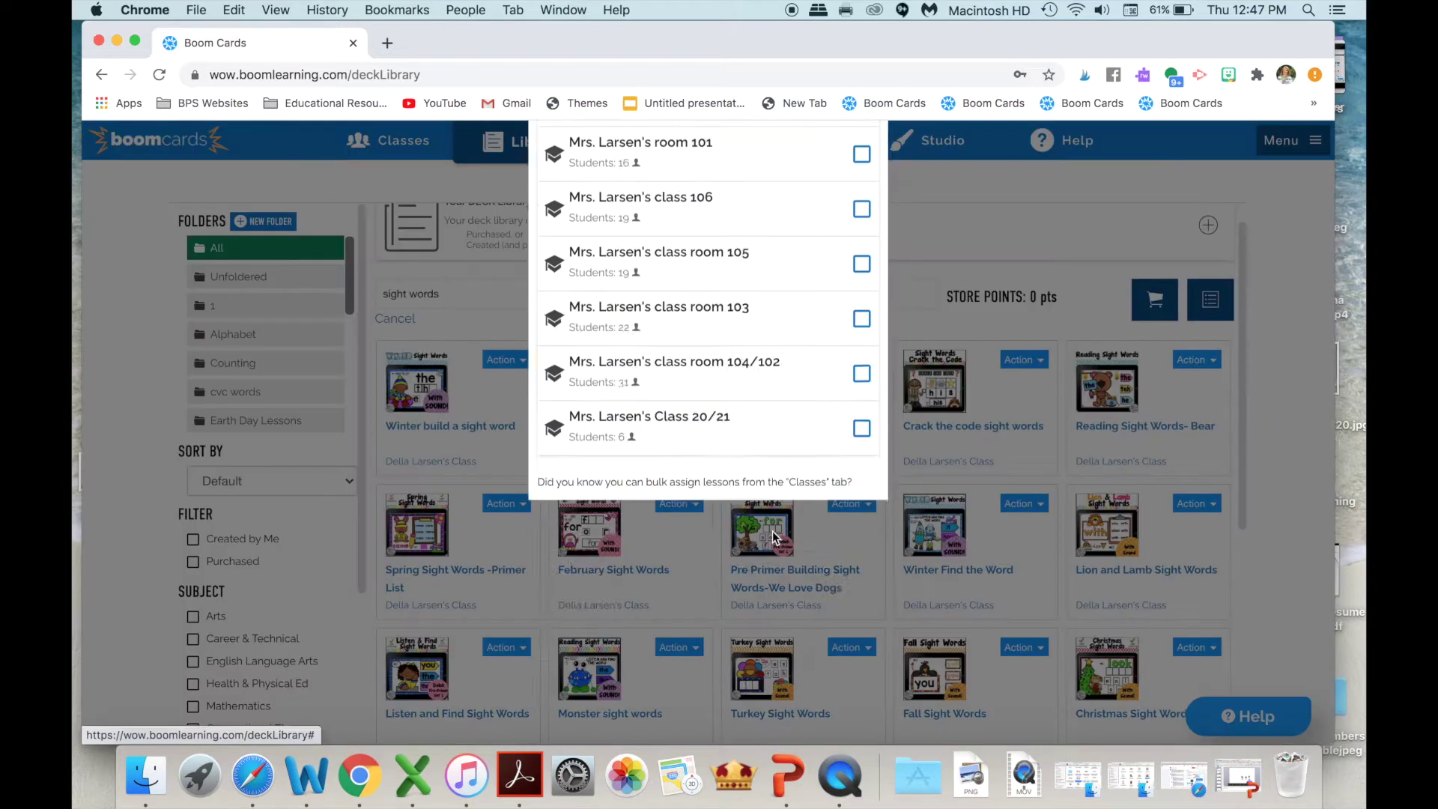
left_click(861, 641)
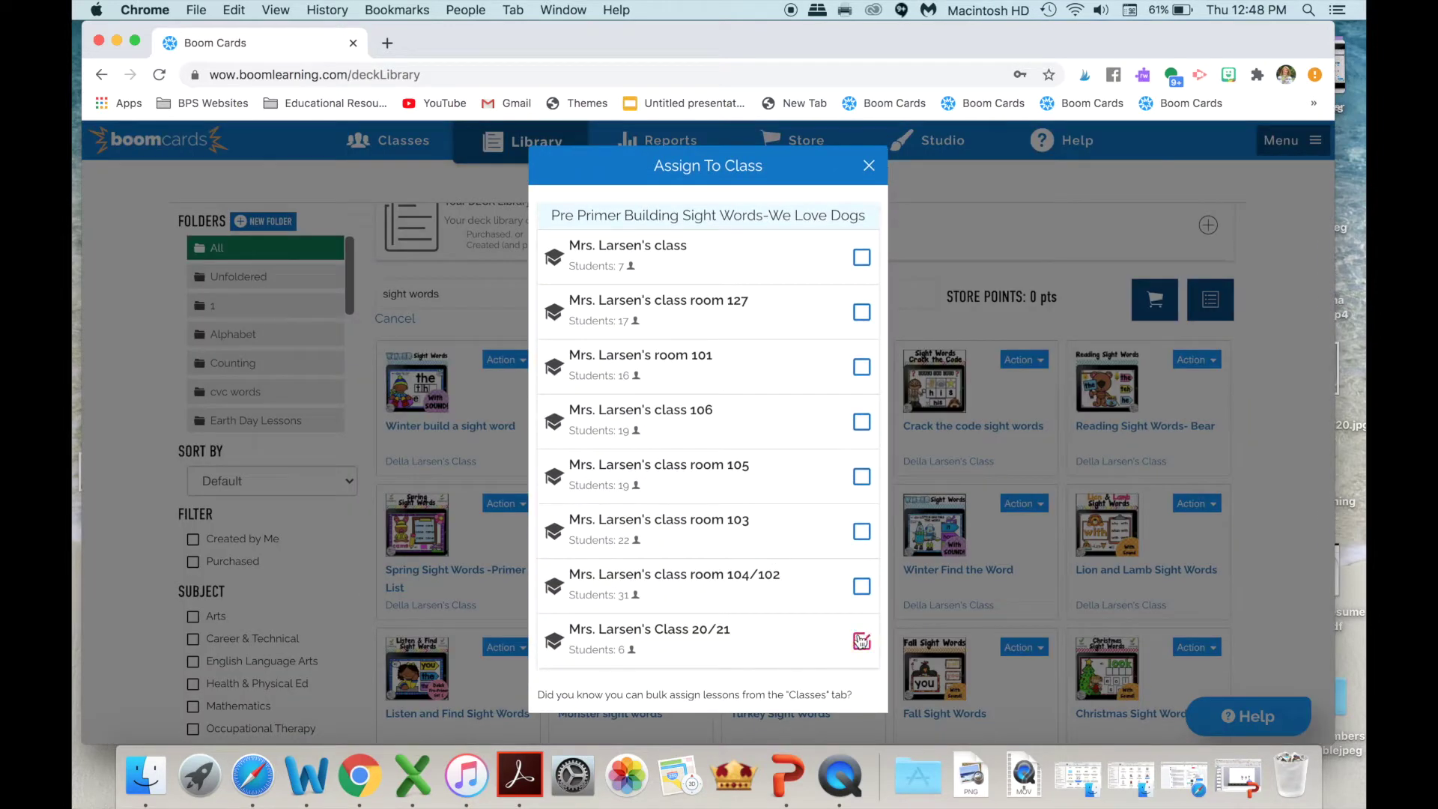
left_click(867, 167)
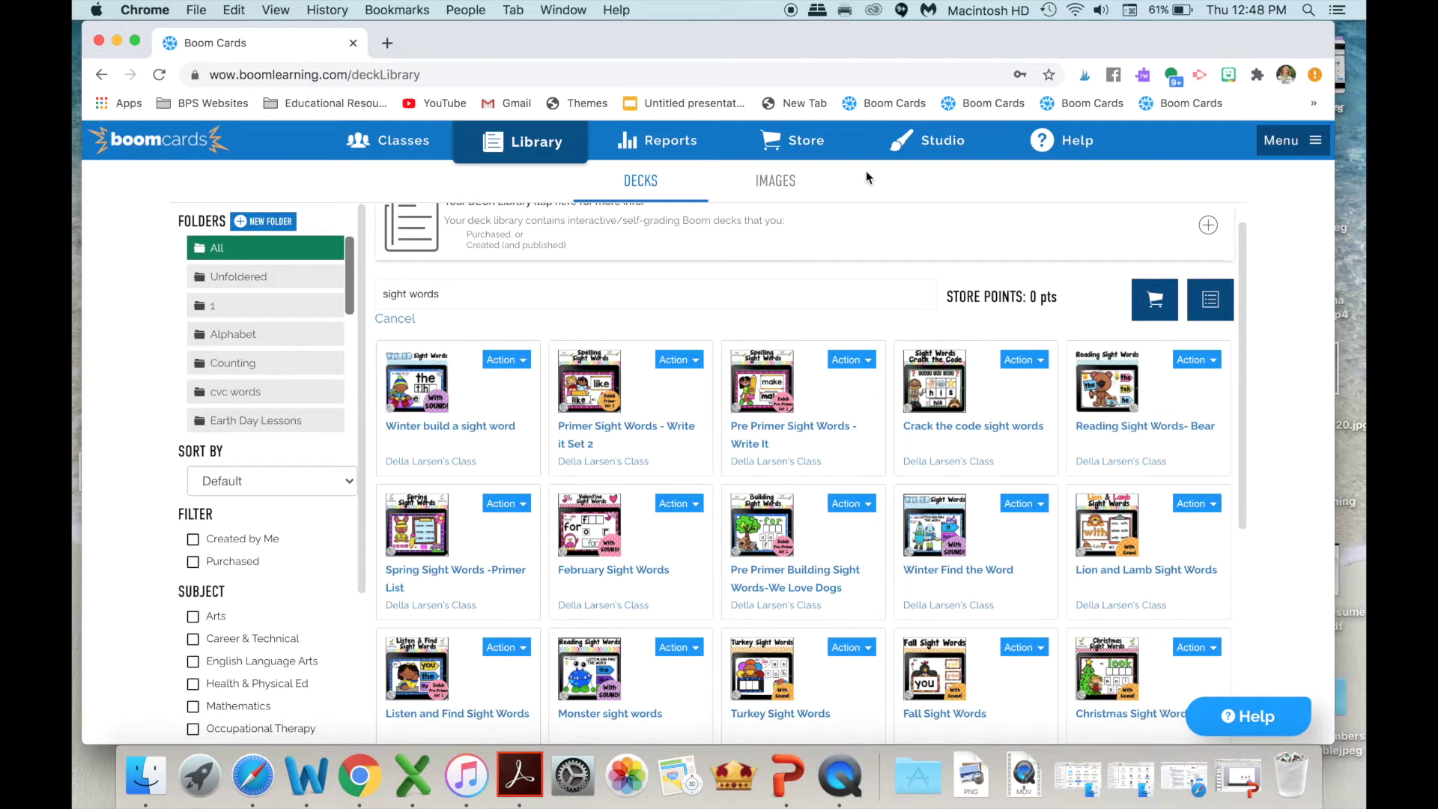
Step: Open the "Pre Primer Building Sight Words-We Love Dogs" deck in preview for hiding cards
left_click(868, 503)
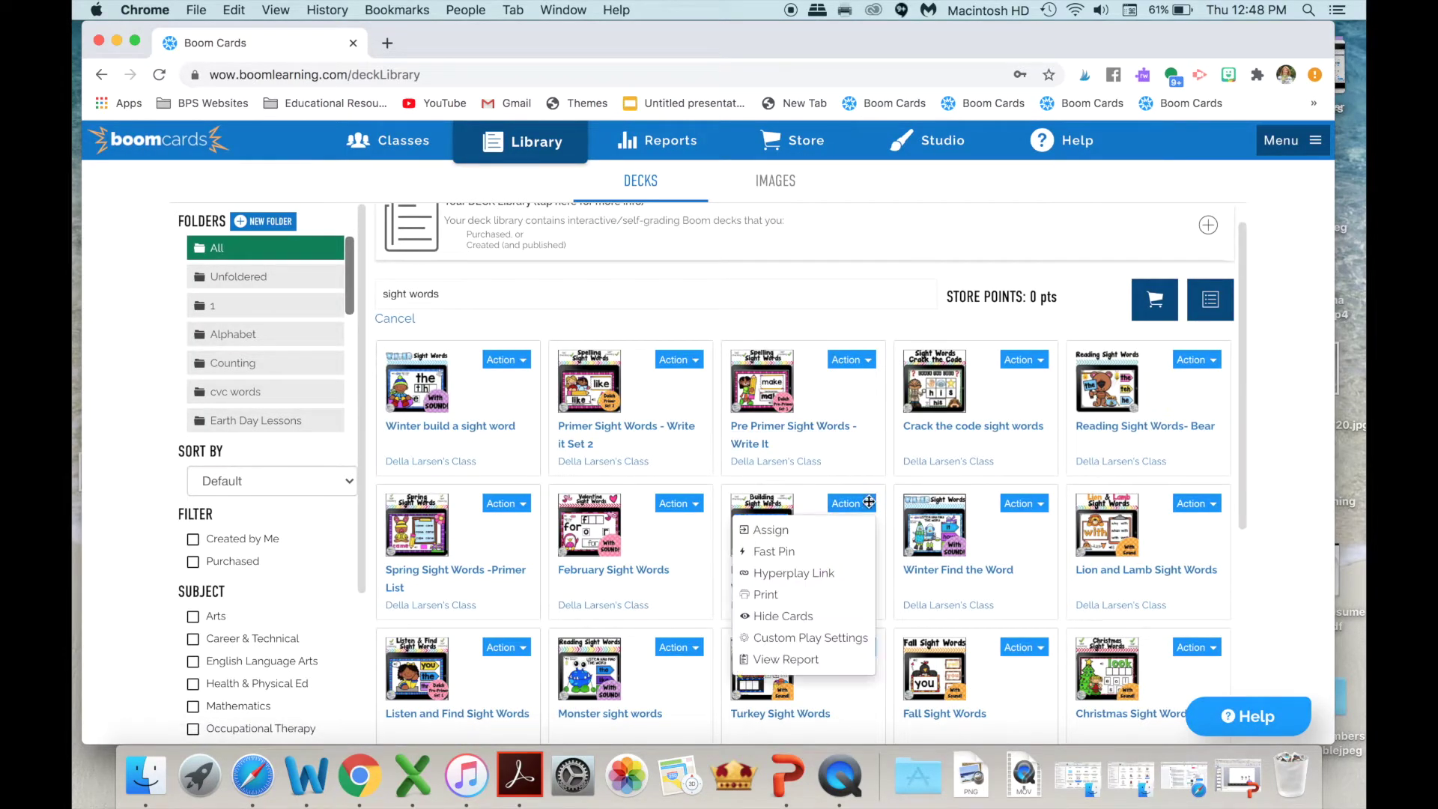
left_click(777, 616)
left_click(799, 537)
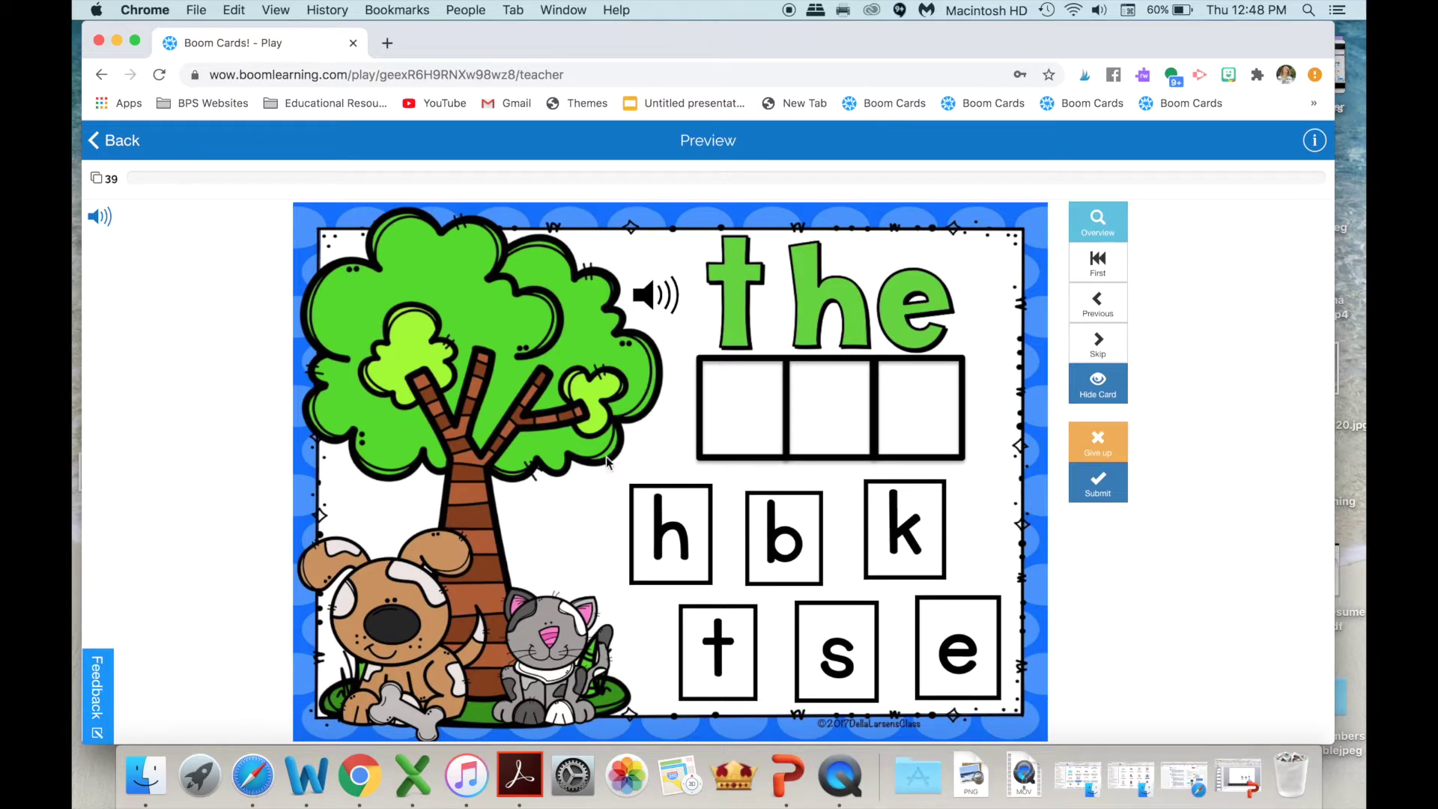
Step: Skip the "the" and "see" cards and hide the "look" card
left_click(1105, 345)
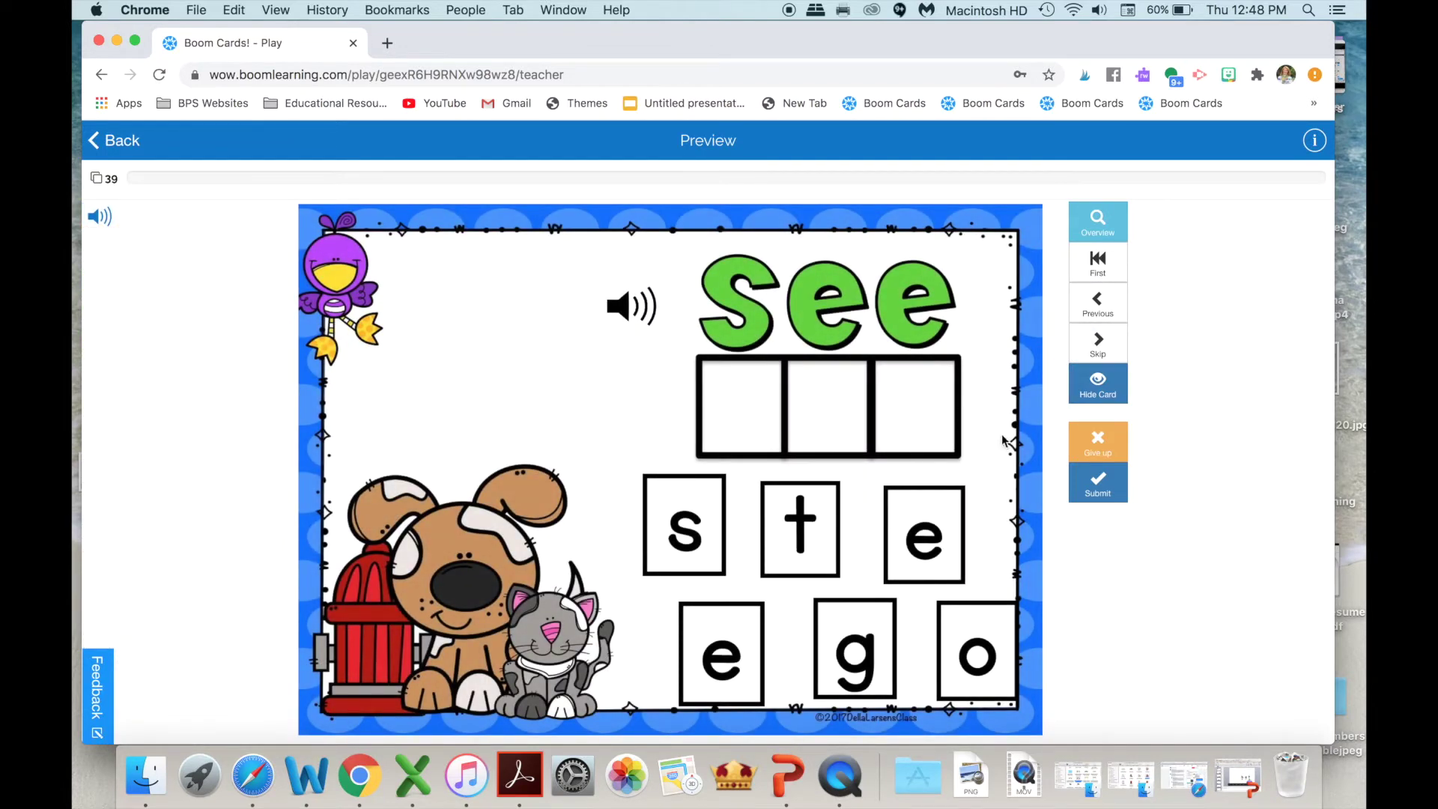
left_click(1098, 344)
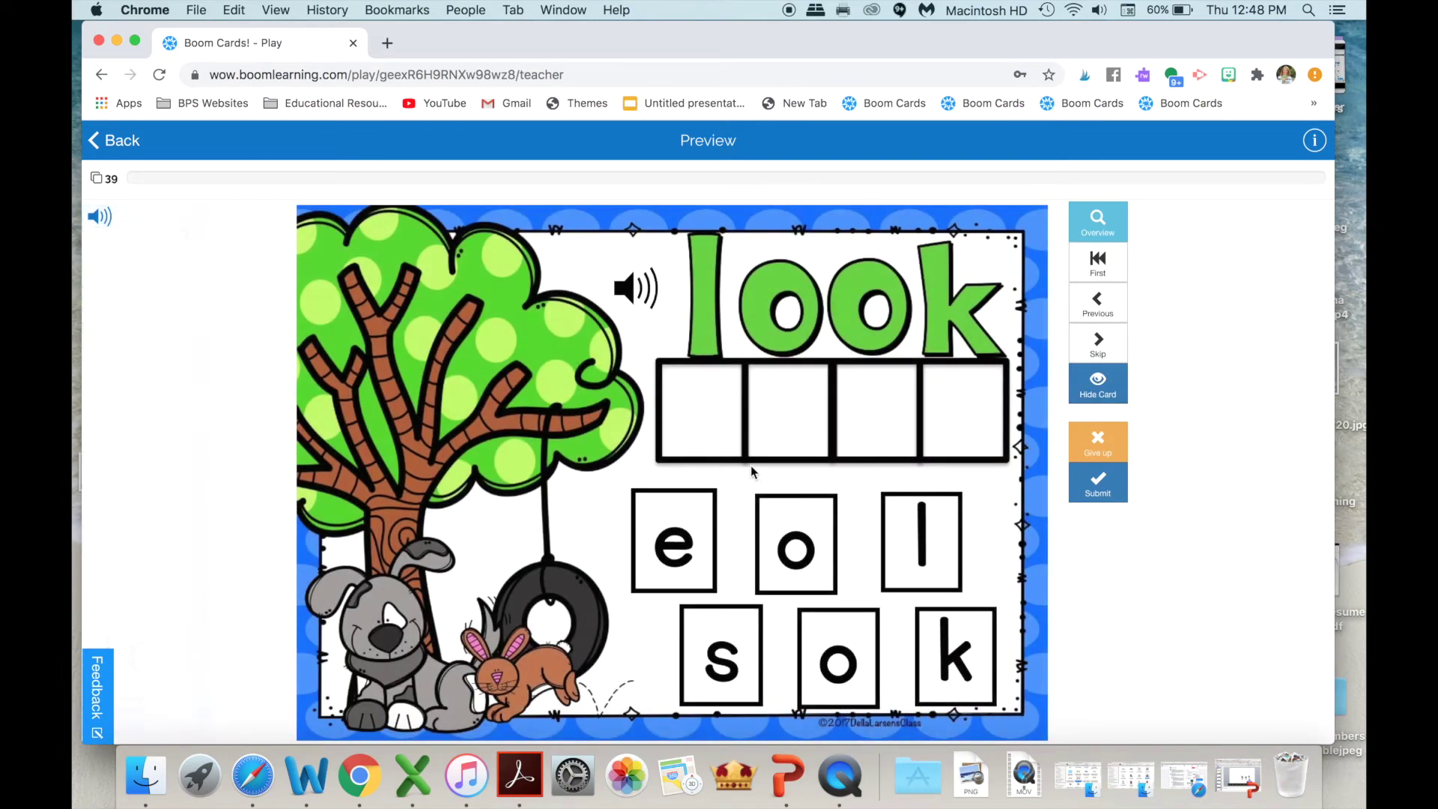
left_click(1108, 397)
left_click(836, 483)
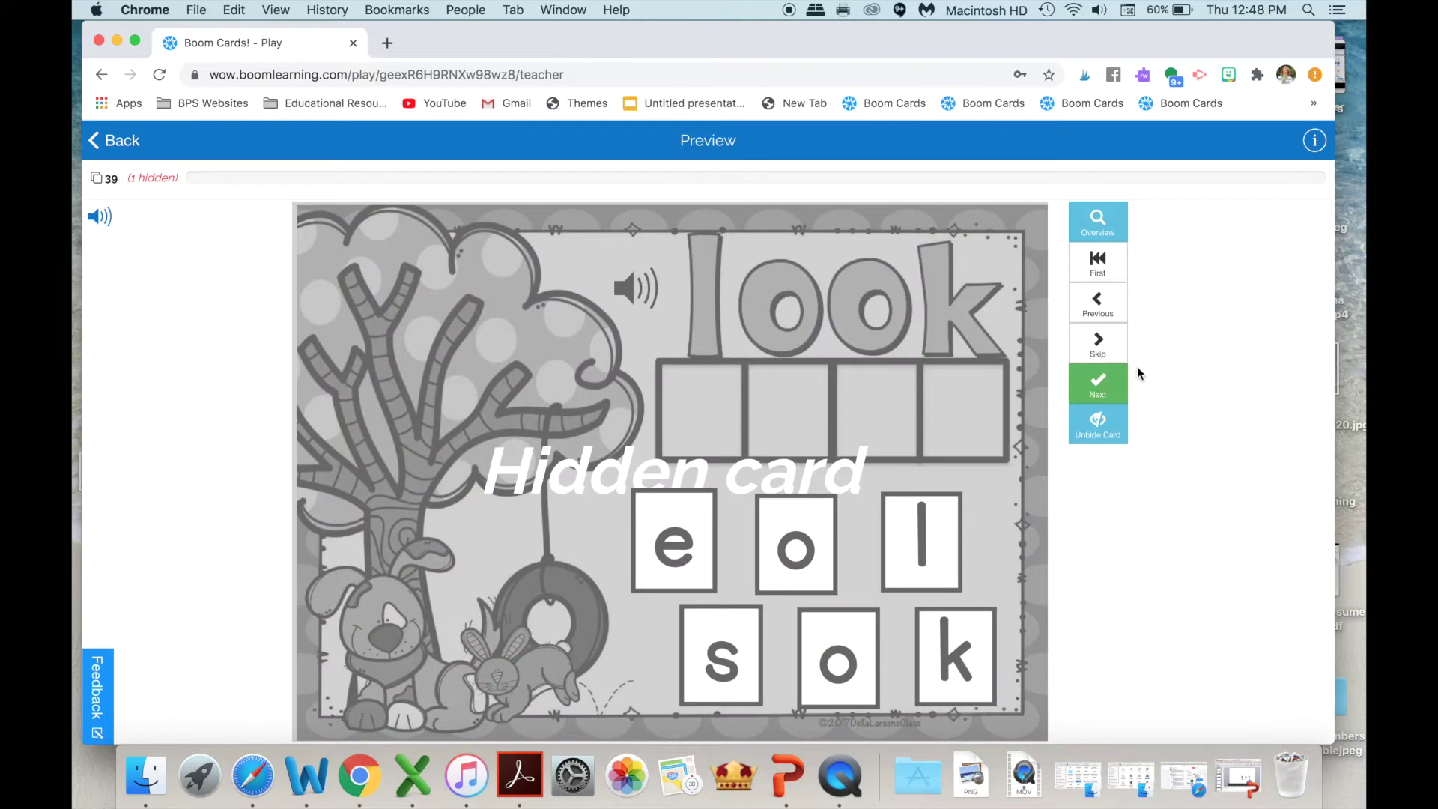
Step: Hide the "big" and "jump" cards
left_click(1106, 394)
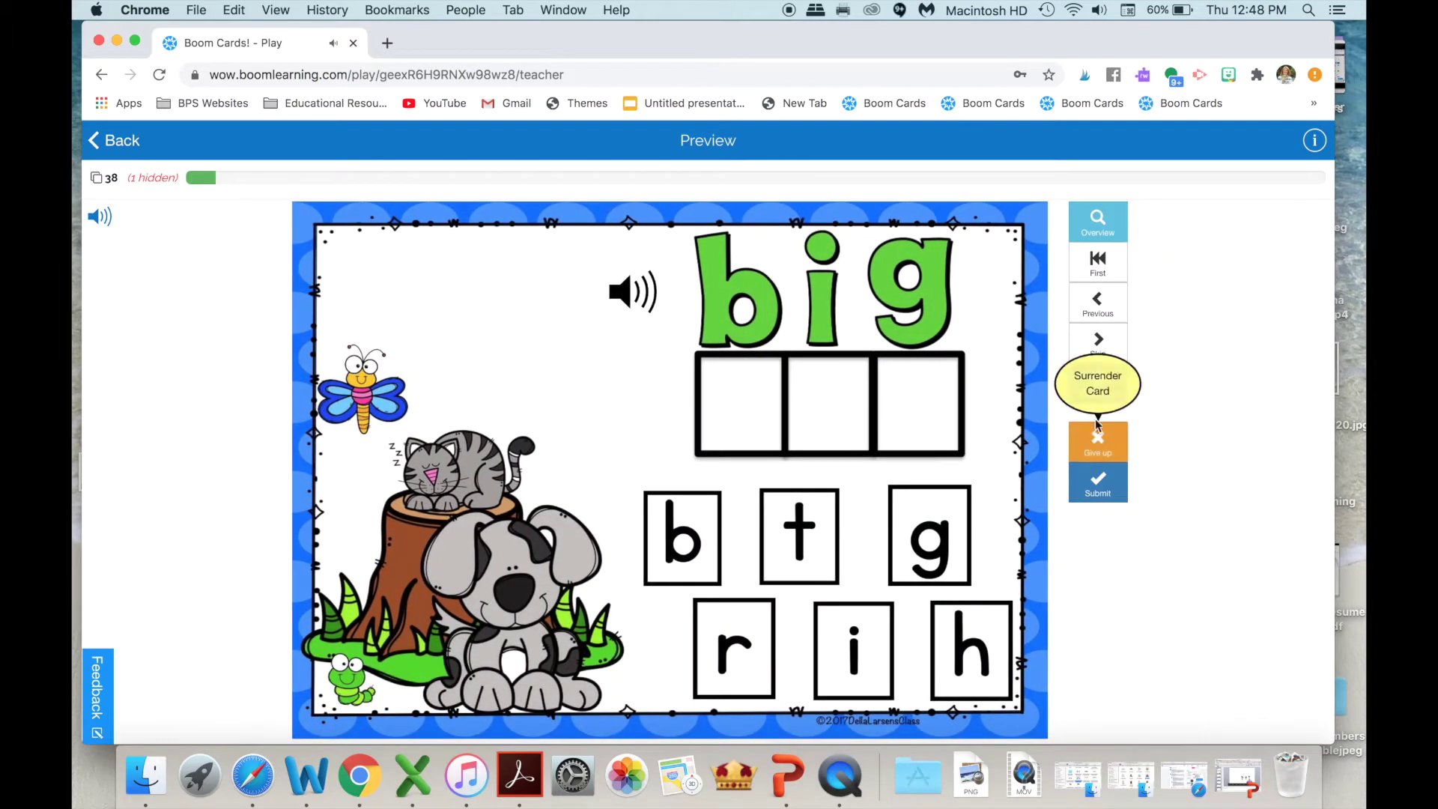
left_click(1098, 391)
left_click(807, 484)
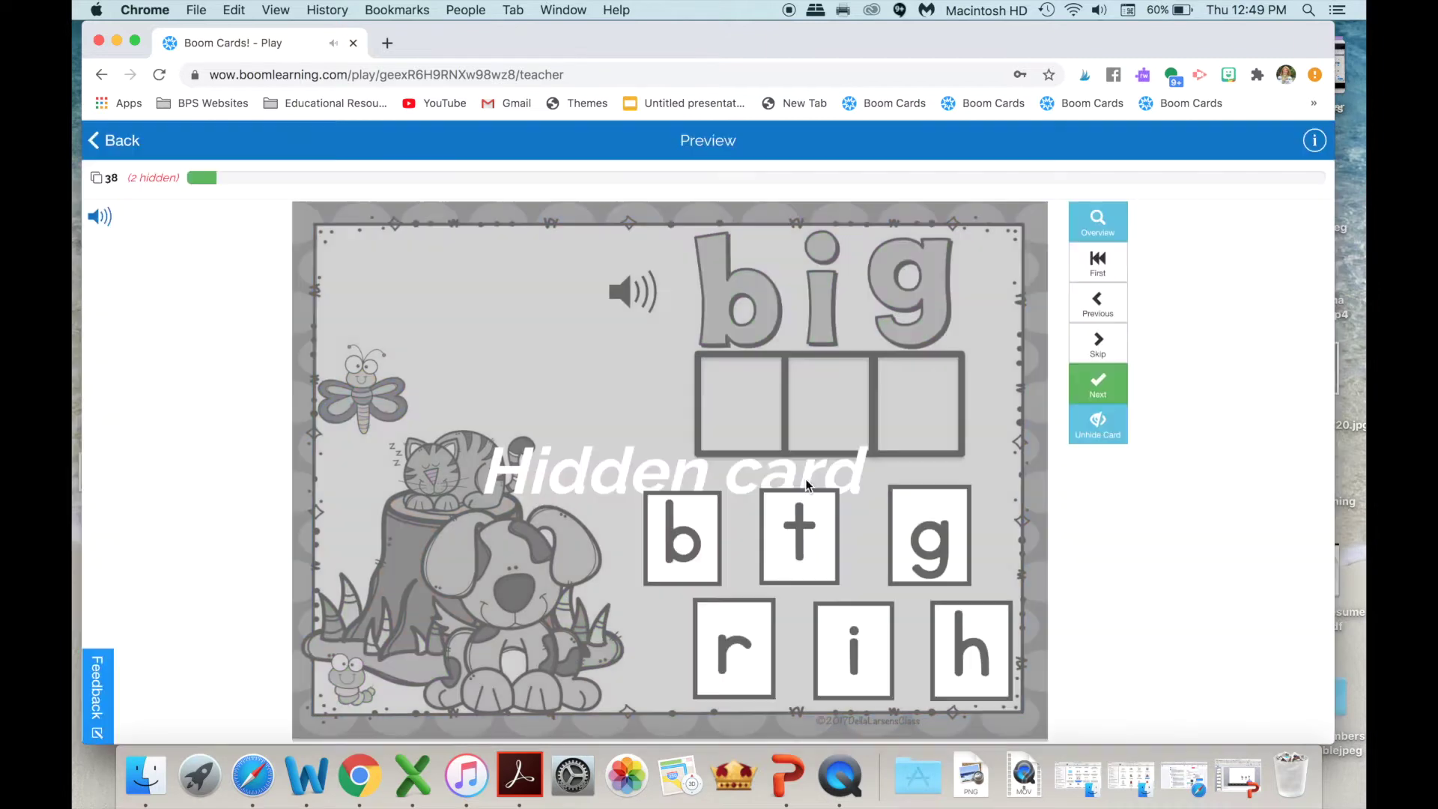
left_click(1100, 387)
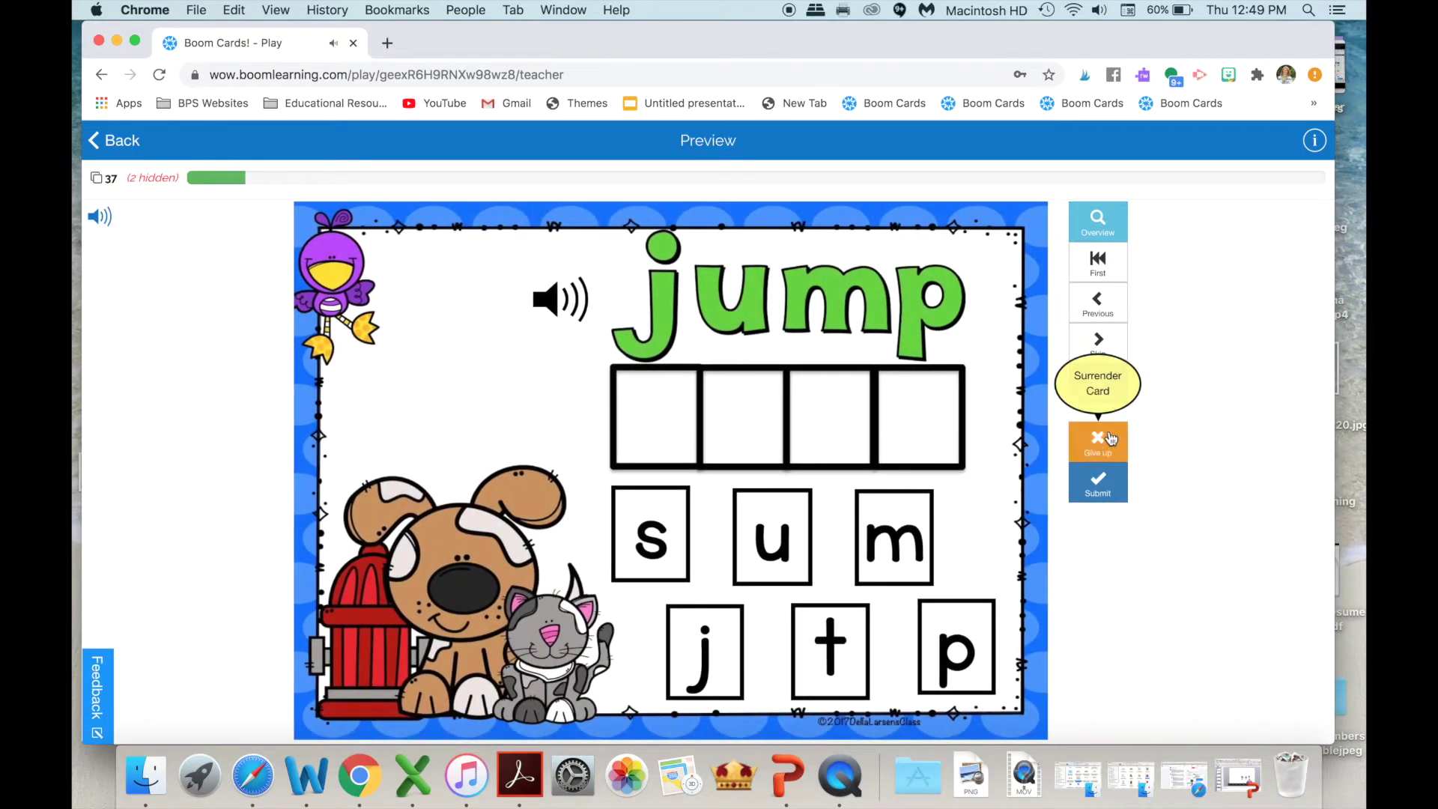
left_click(1100, 391)
left_click(844, 471)
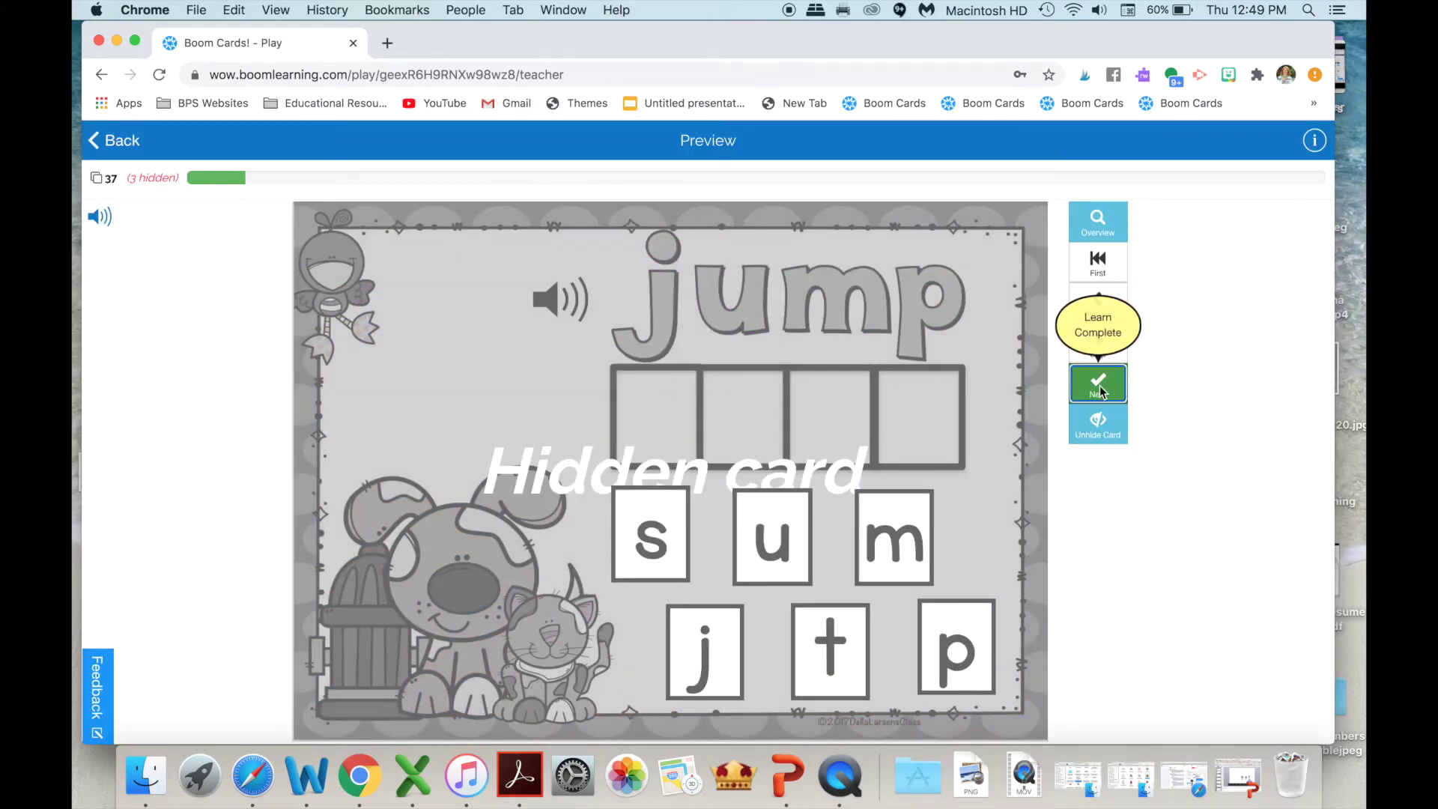
Step: Skip the "you" card and hide the "where" card
left_click(1097, 388)
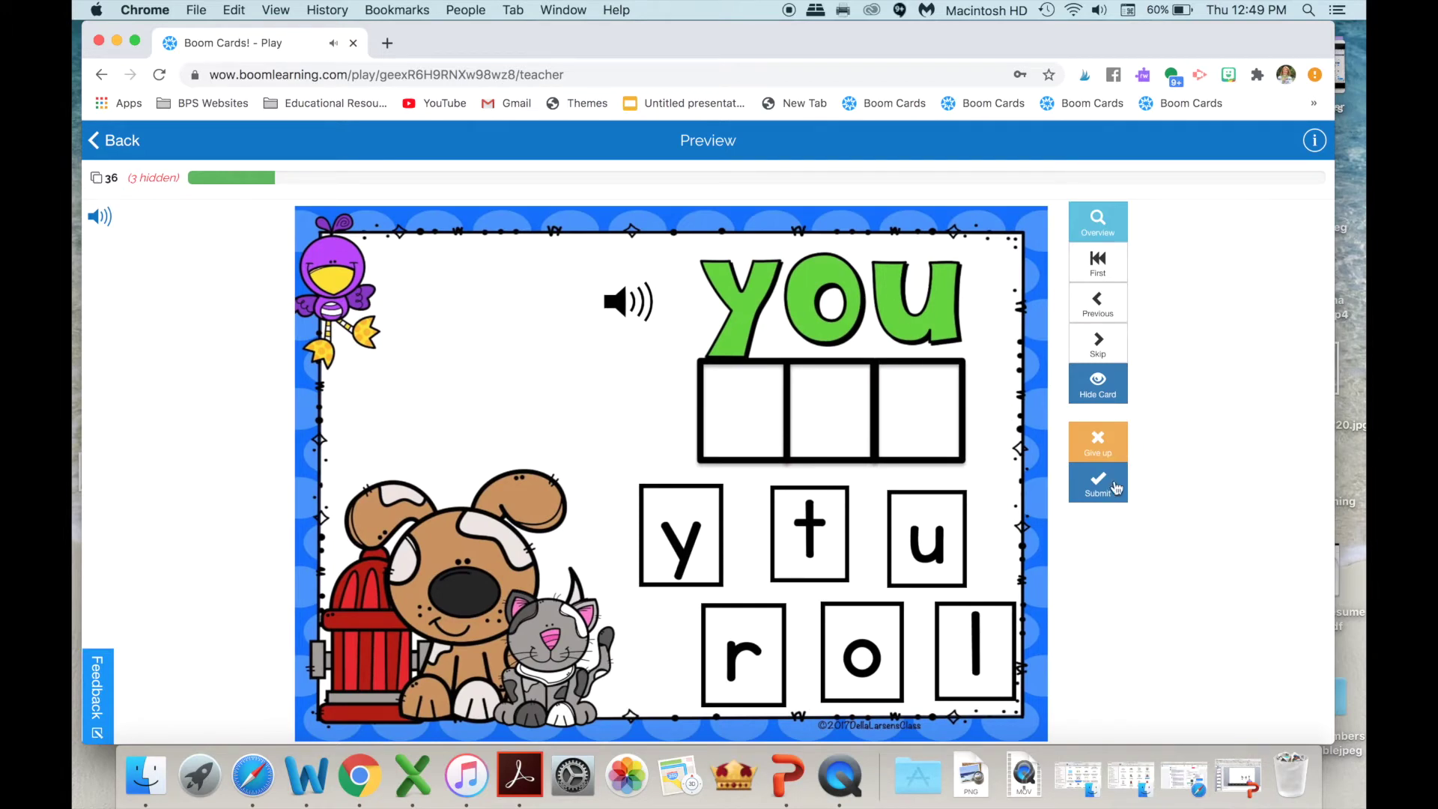
left_click(1097, 344)
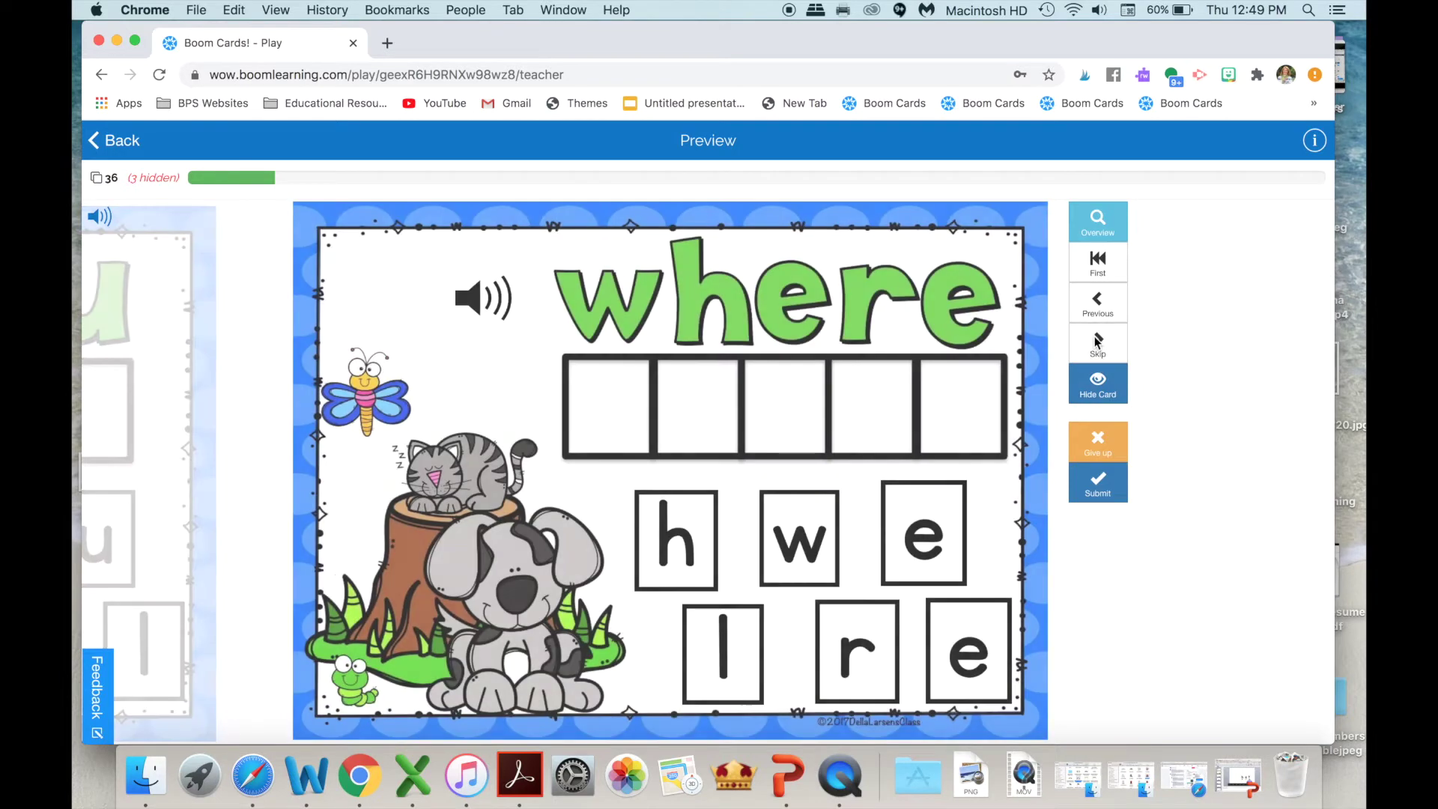
left_click(1098, 389)
left_click(814, 487)
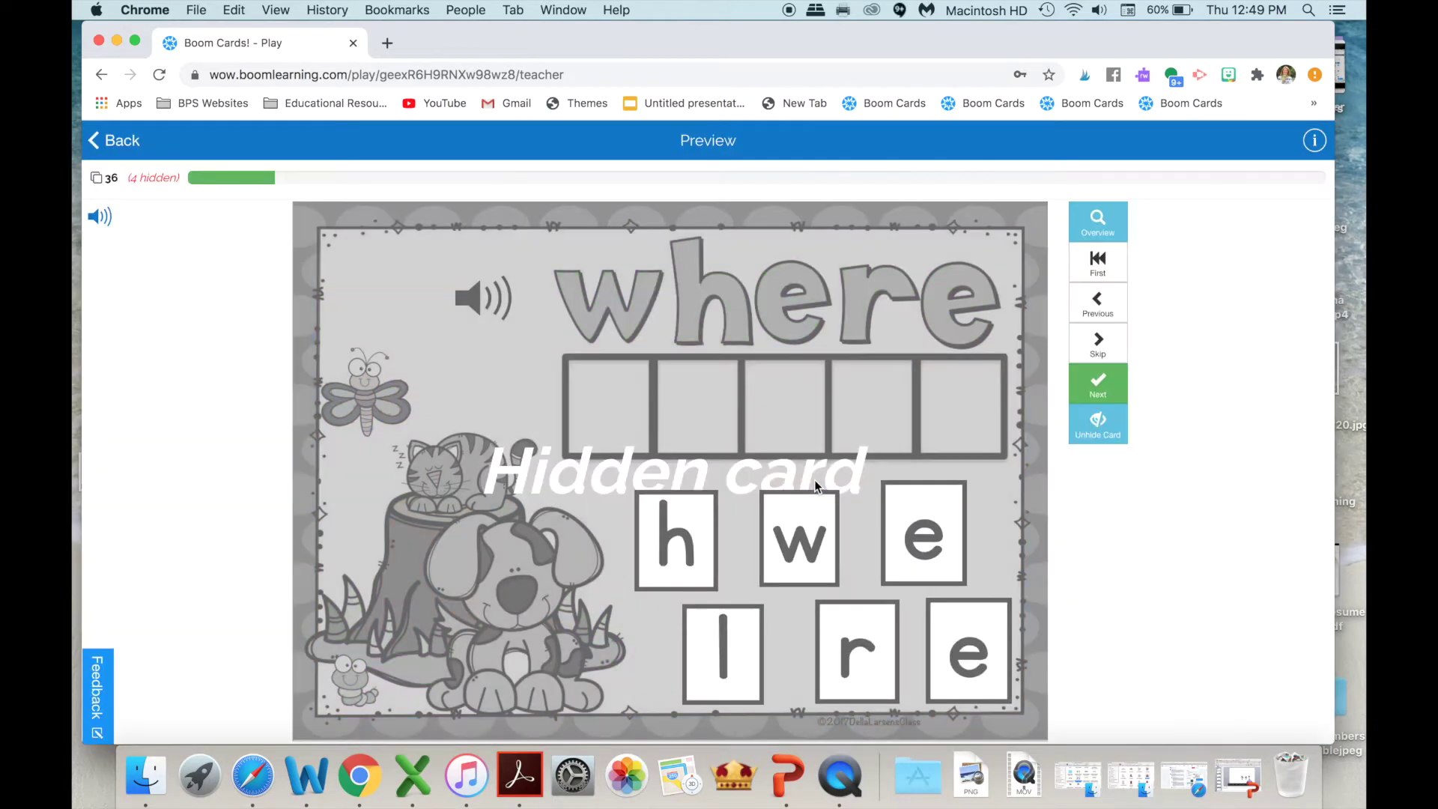
Step: Hide the "three" card
left_click(1102, 382)
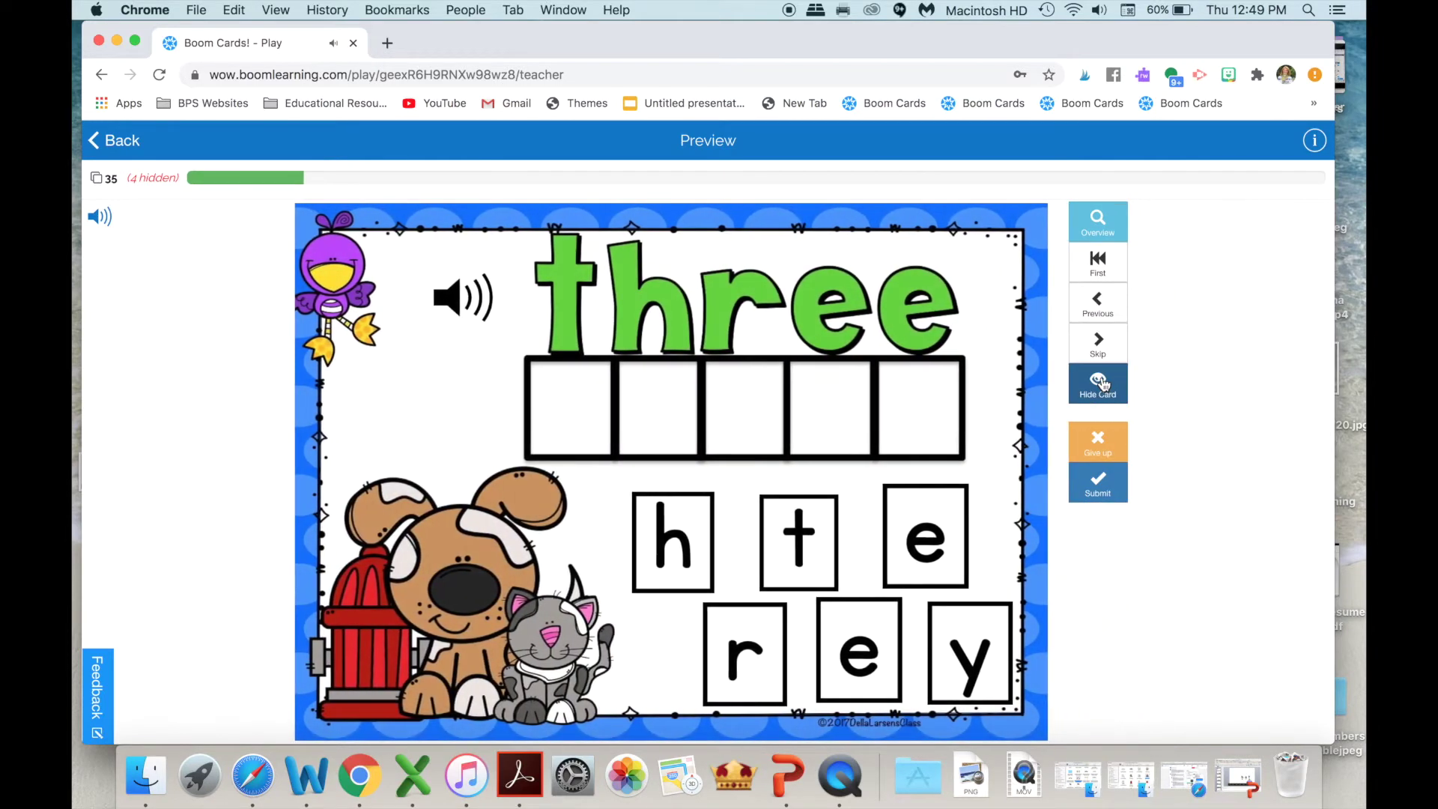
left_click(1106, 388)
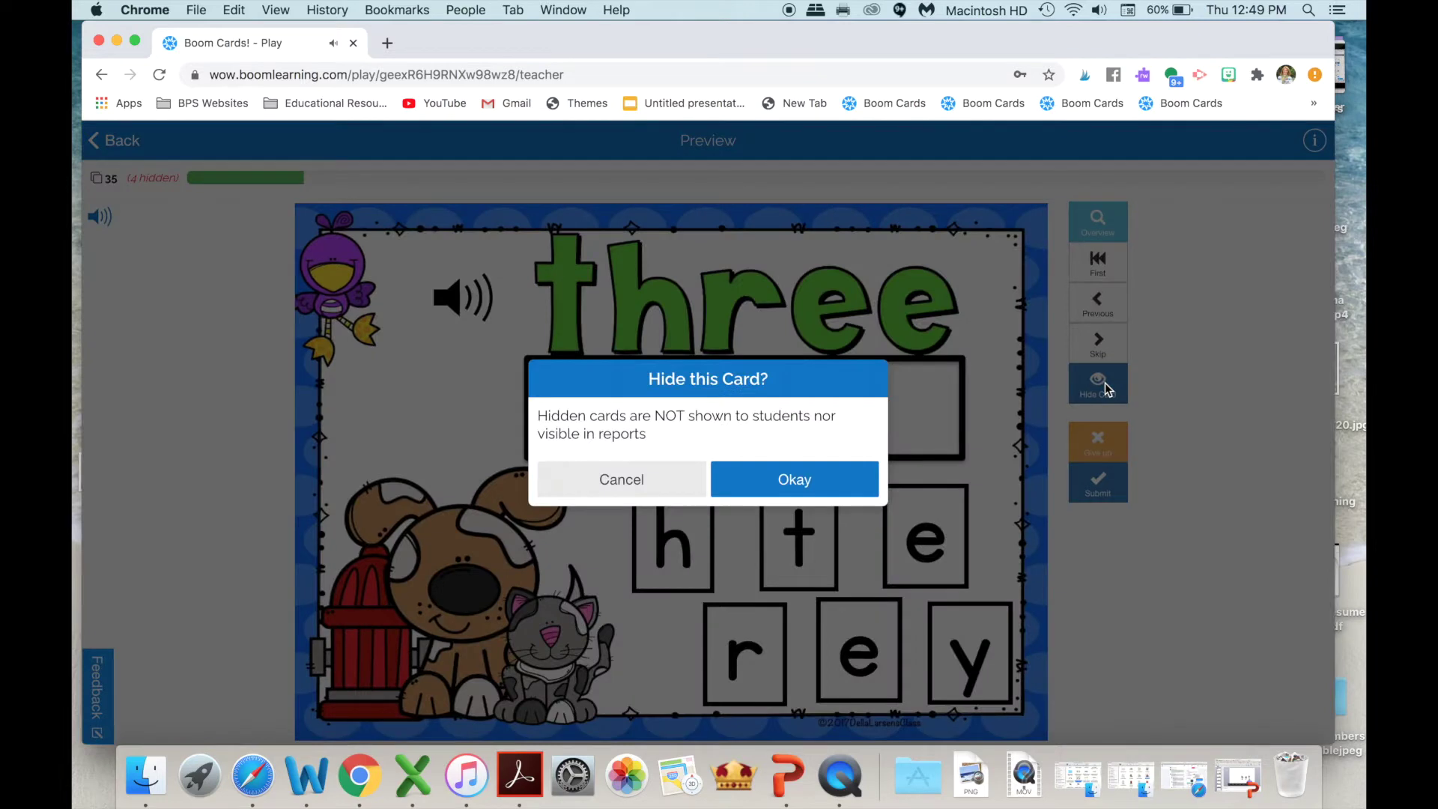
left_click(844, 480)
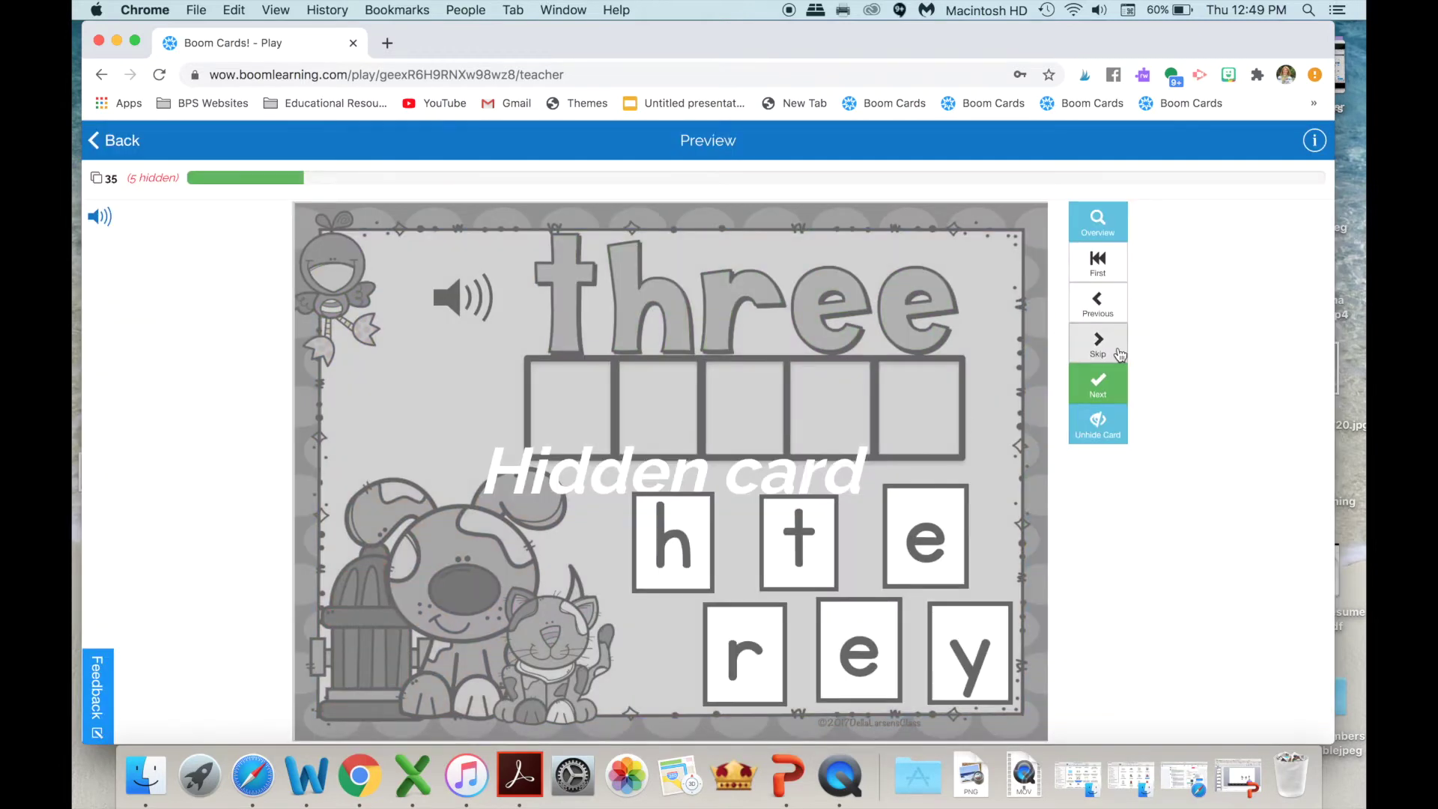
Step: Reopen the "three" card from the deck overview and unhide it
left_click(1109, 228)
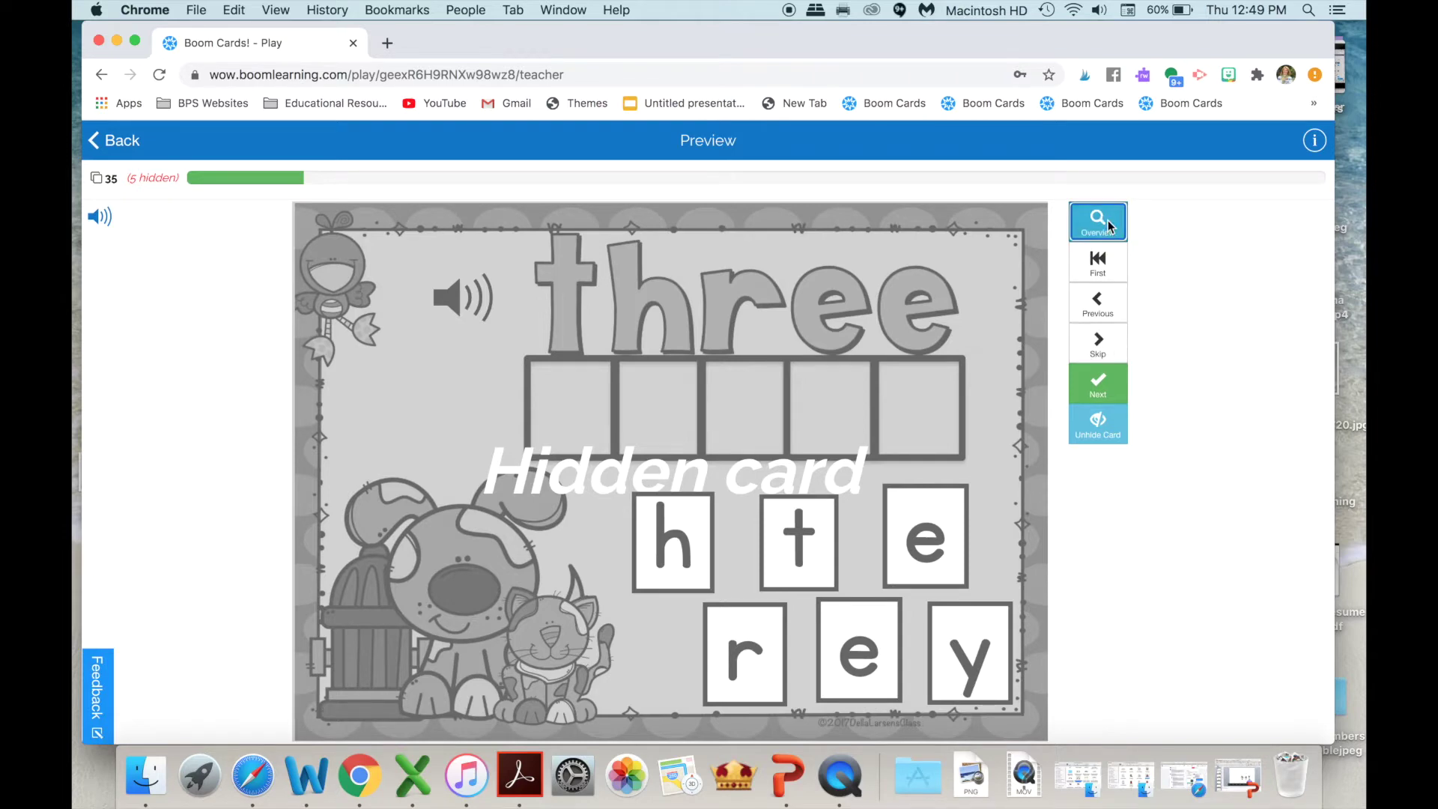
left_click(1108, 228)
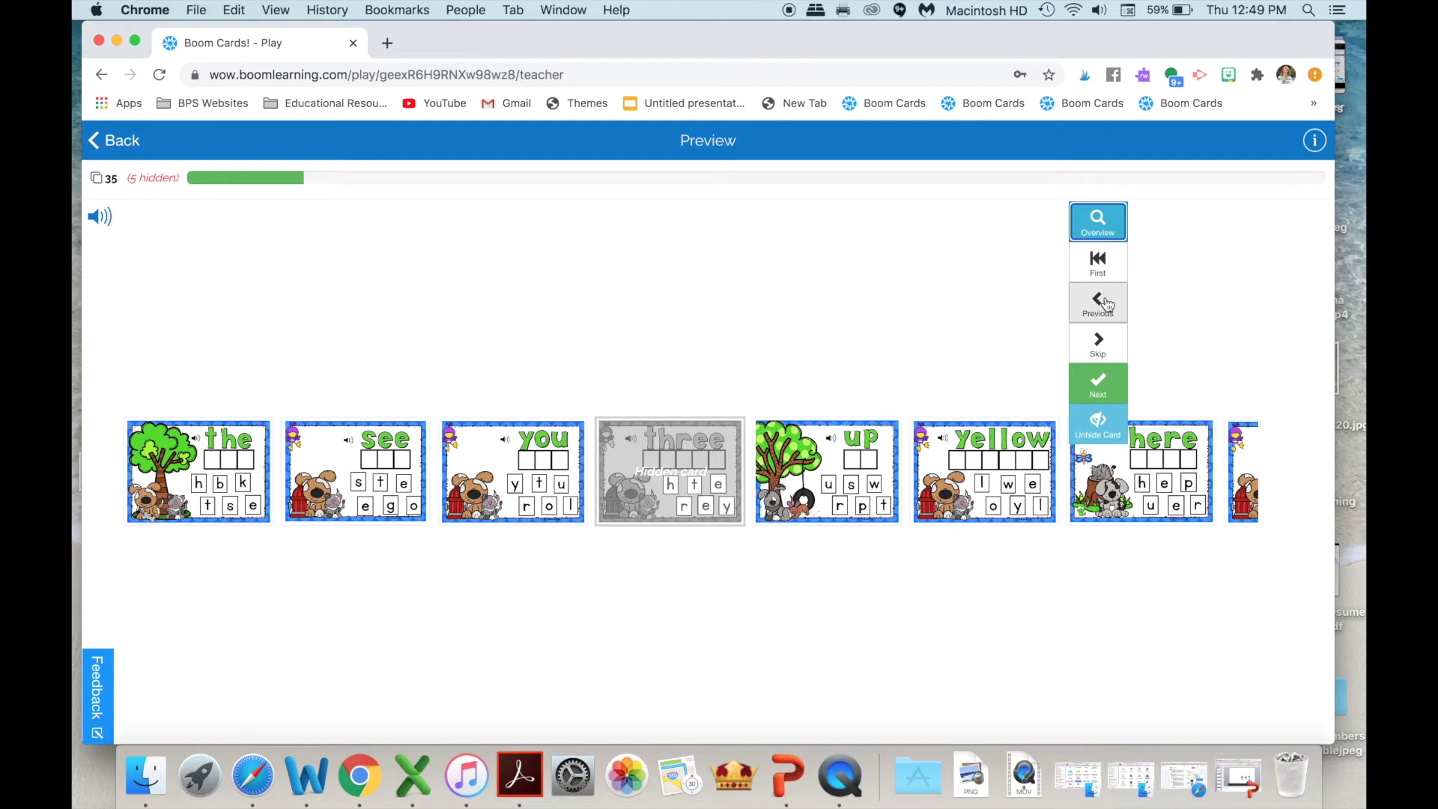
left_click(706, 446)
left_click(1098, 424)
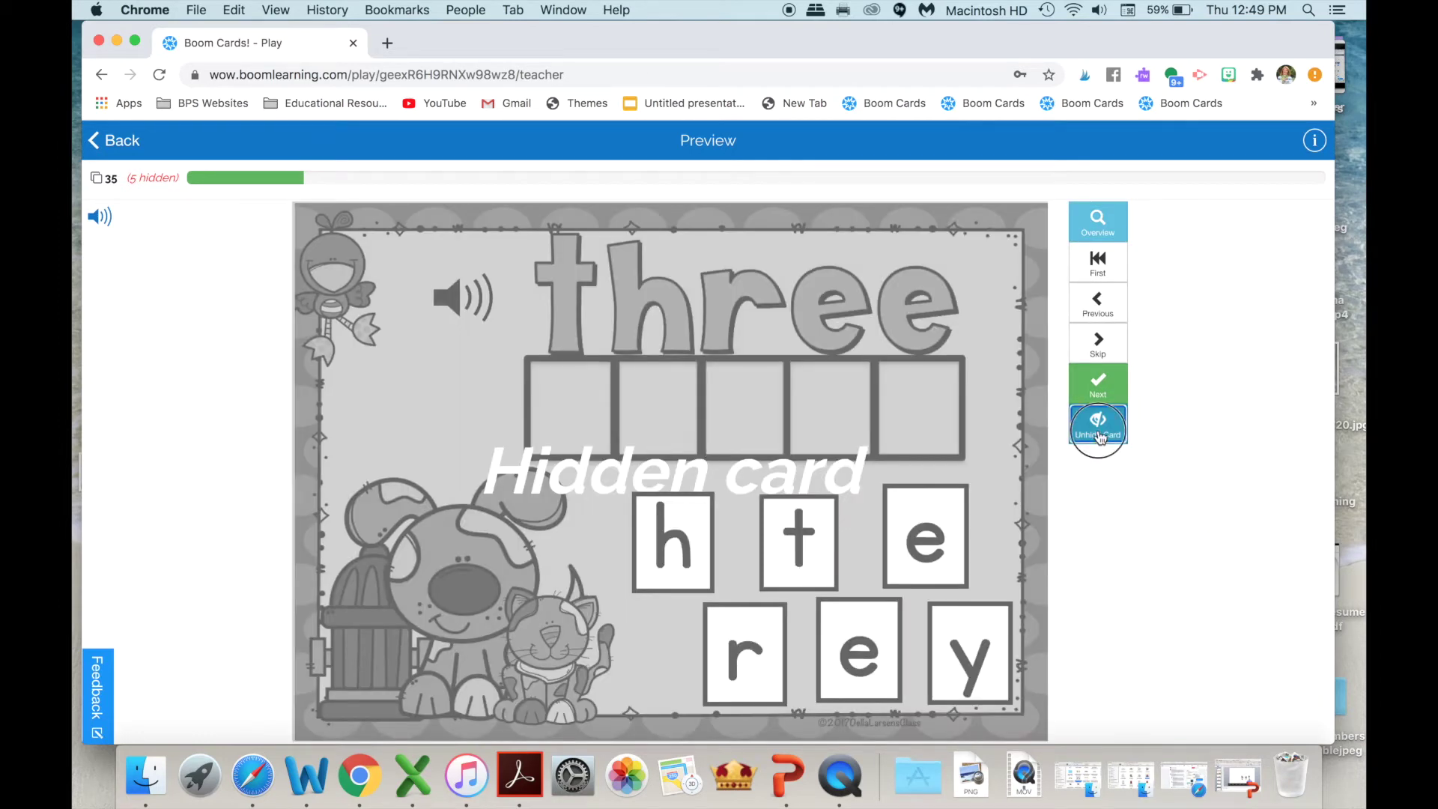
left_click(800, 444)
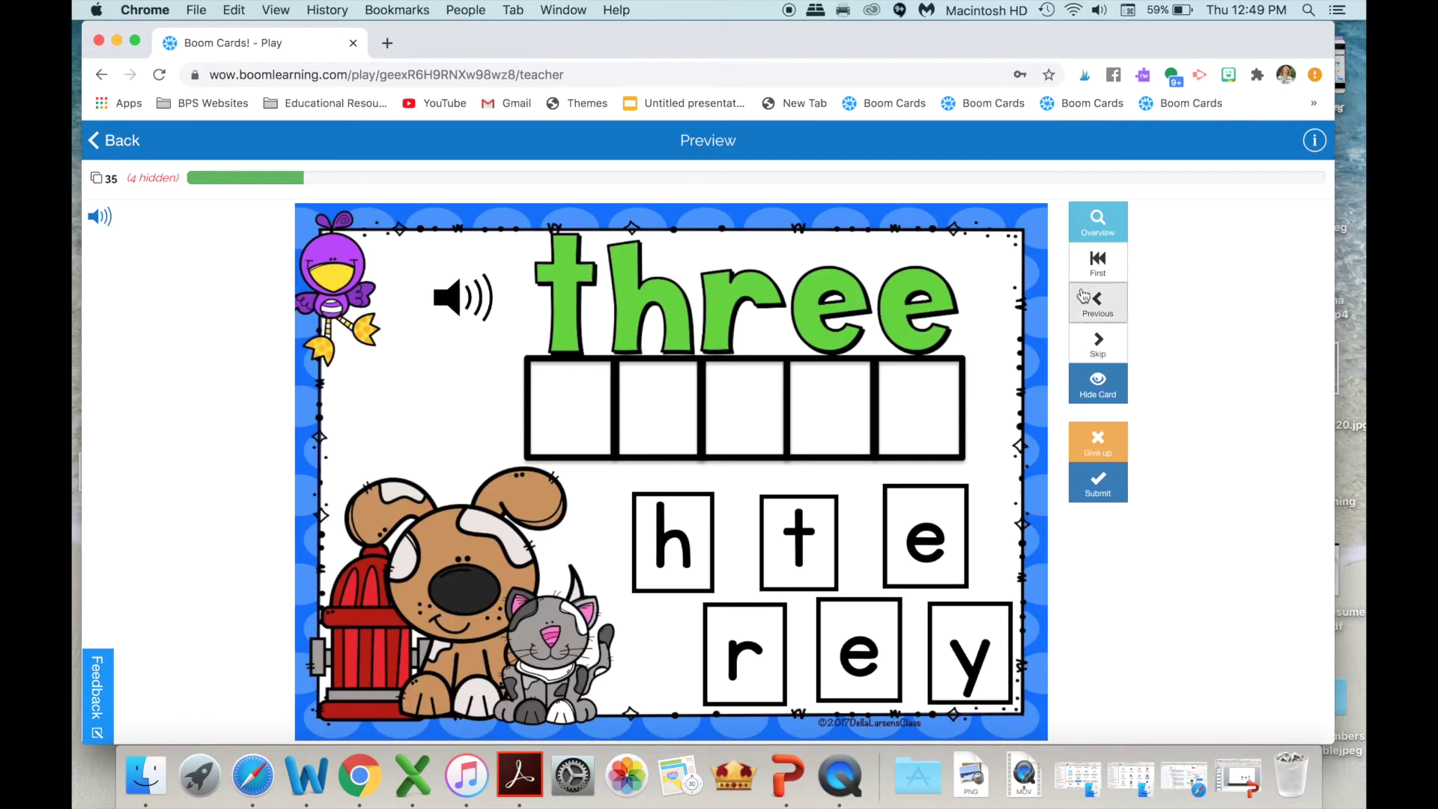
Step: Hide the "up" and "yellow" cards
left_click(1096, 346)
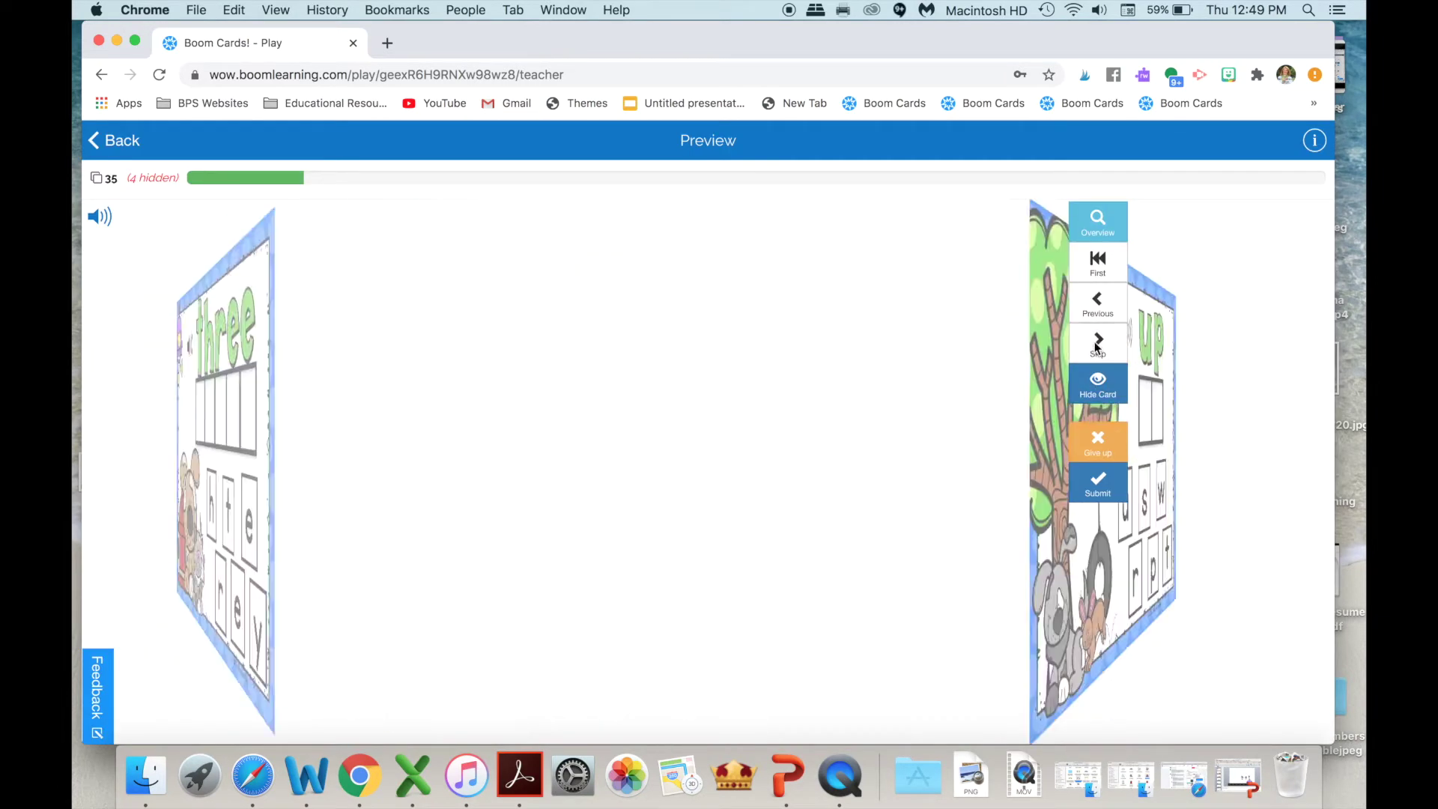
left_click(1099, 380)
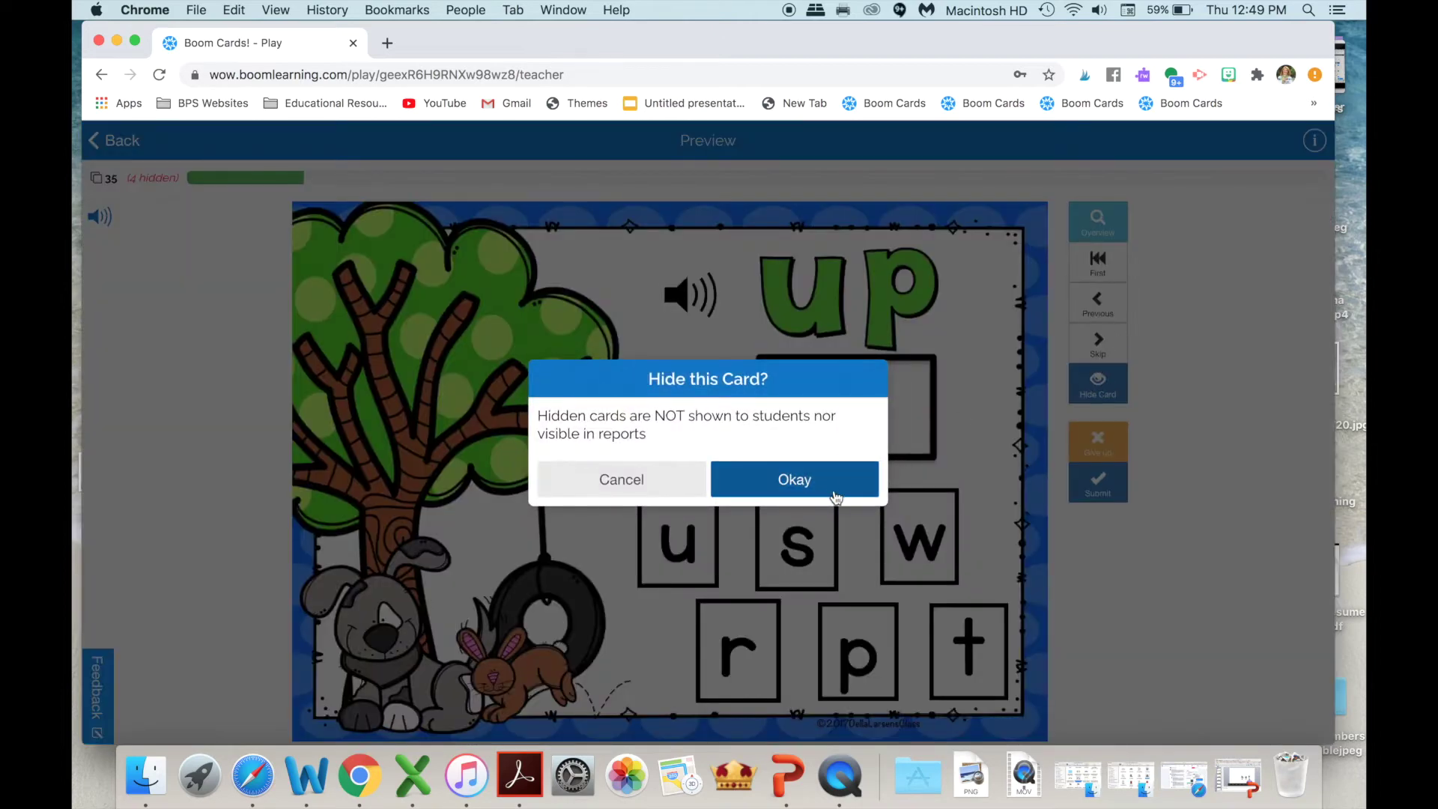
left_click(828, 483)
left_click(1113, 349)
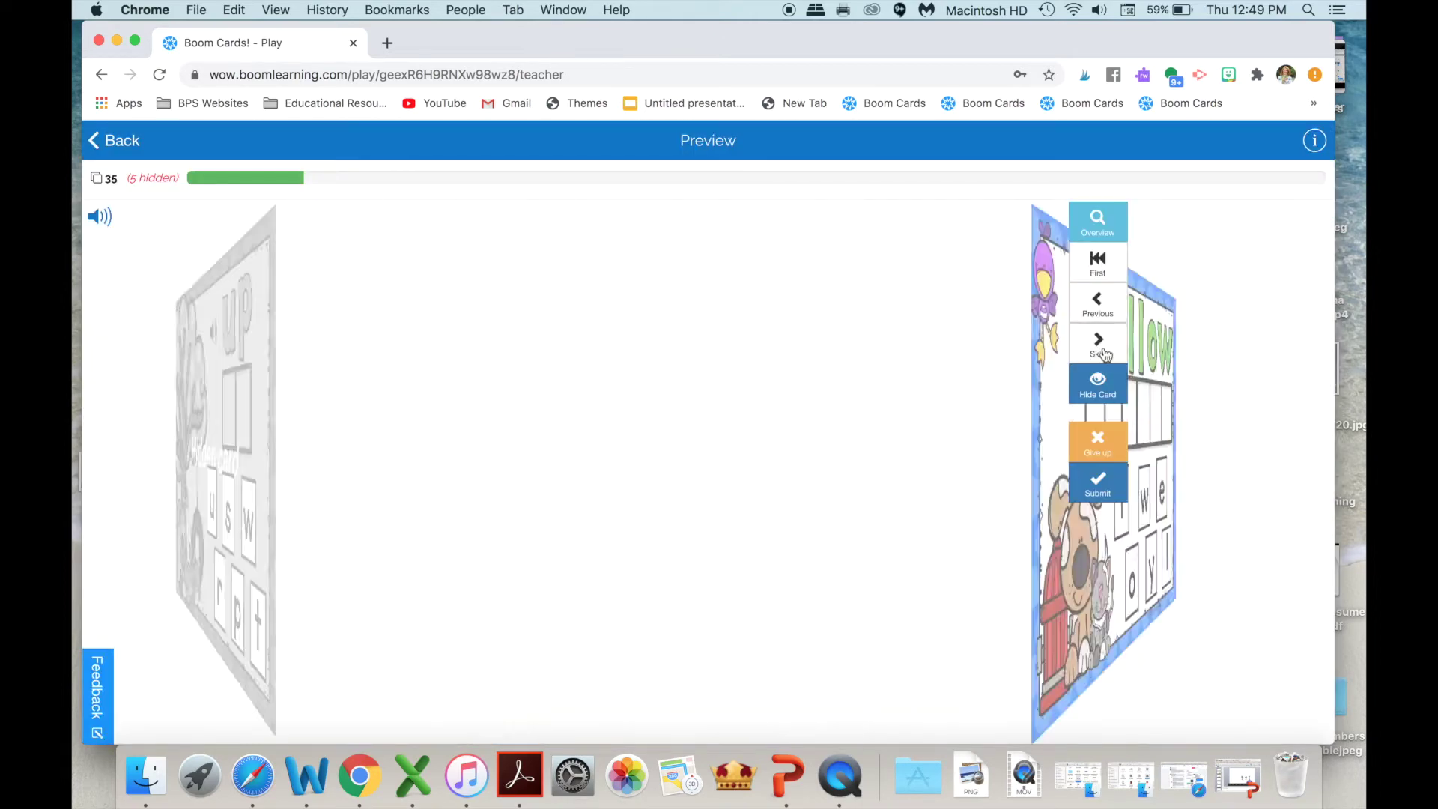
left_click(1091, 391)
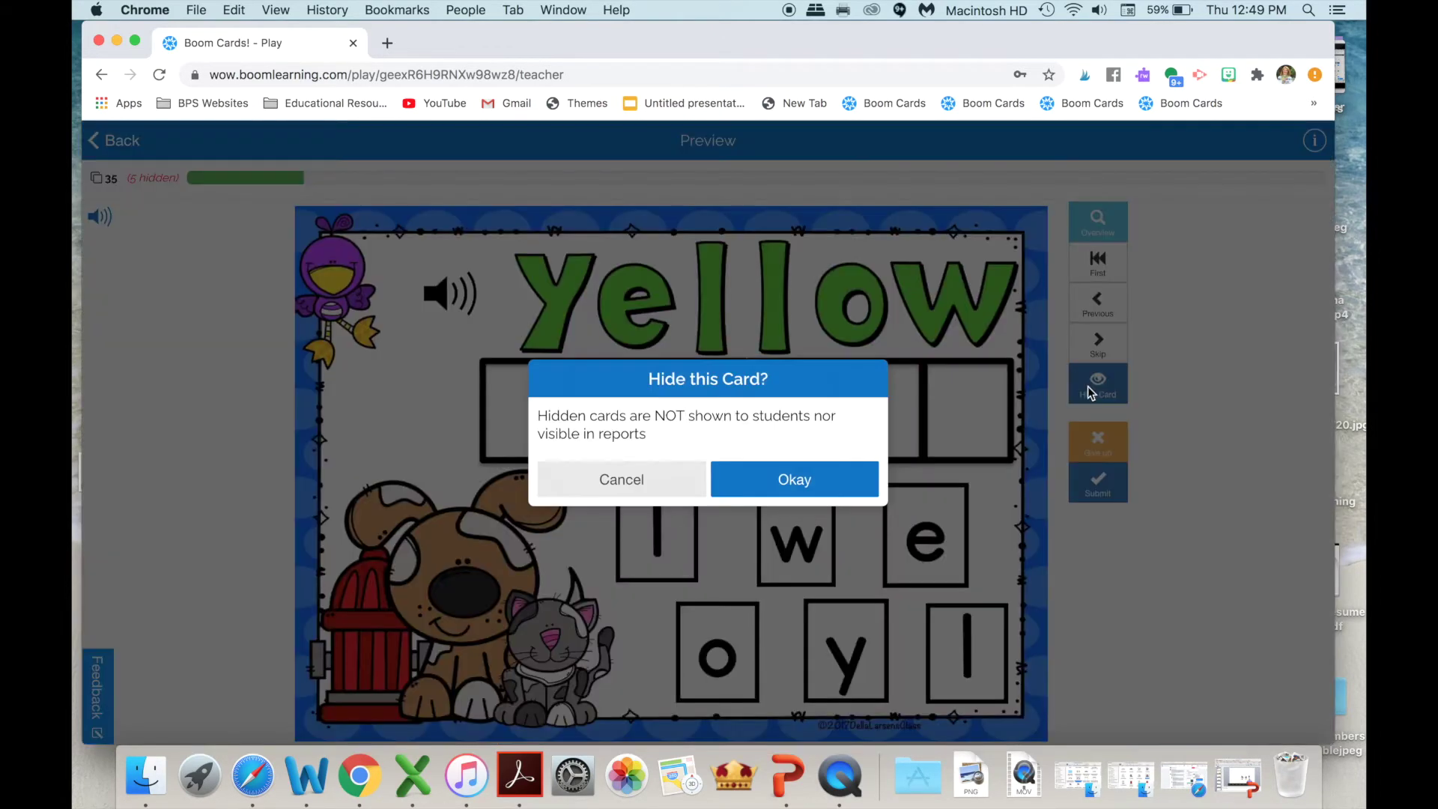
left_click(806, 480)
Step: Open the "here" card from the deck overview and hide it
left_click(1097, 221)
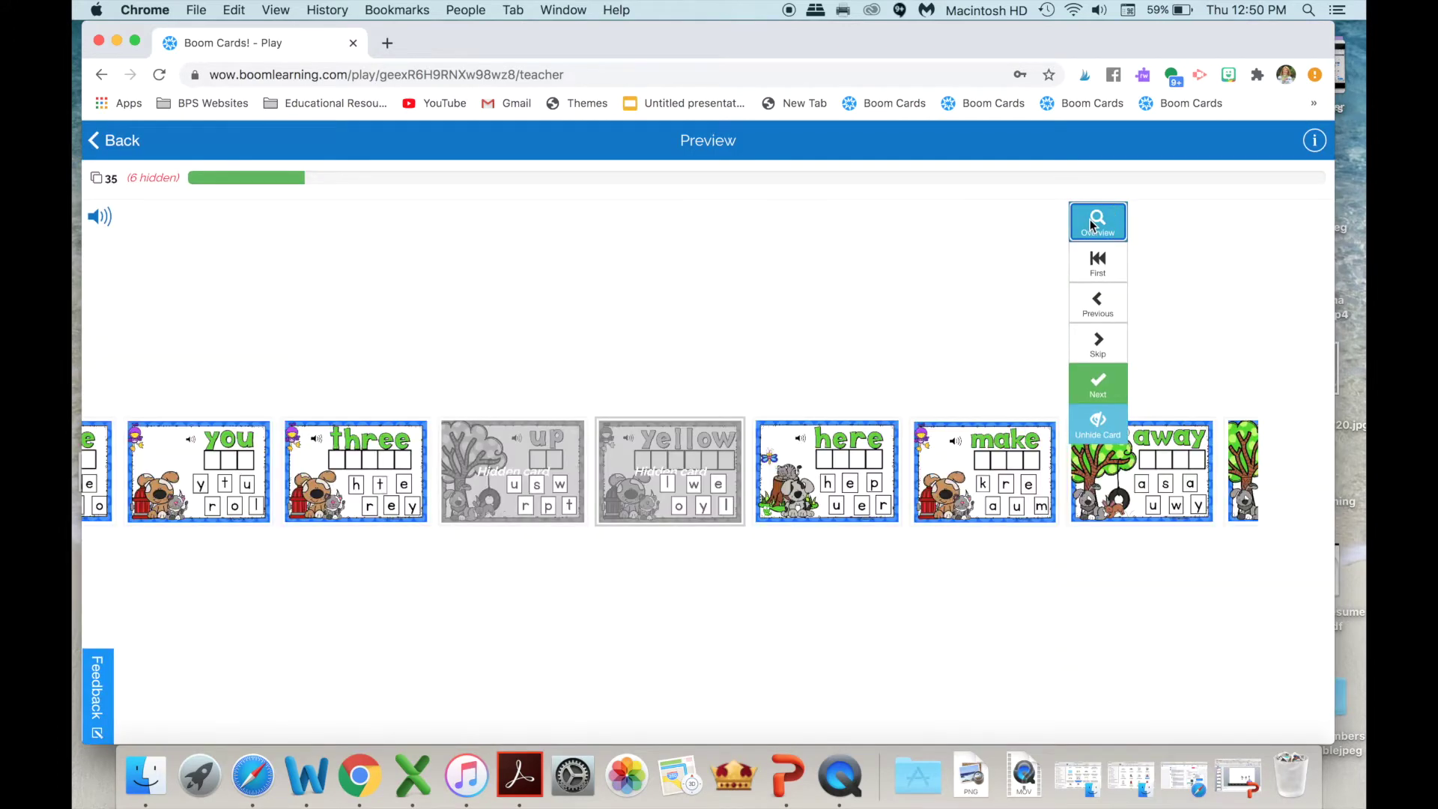
left_click(834, 502)
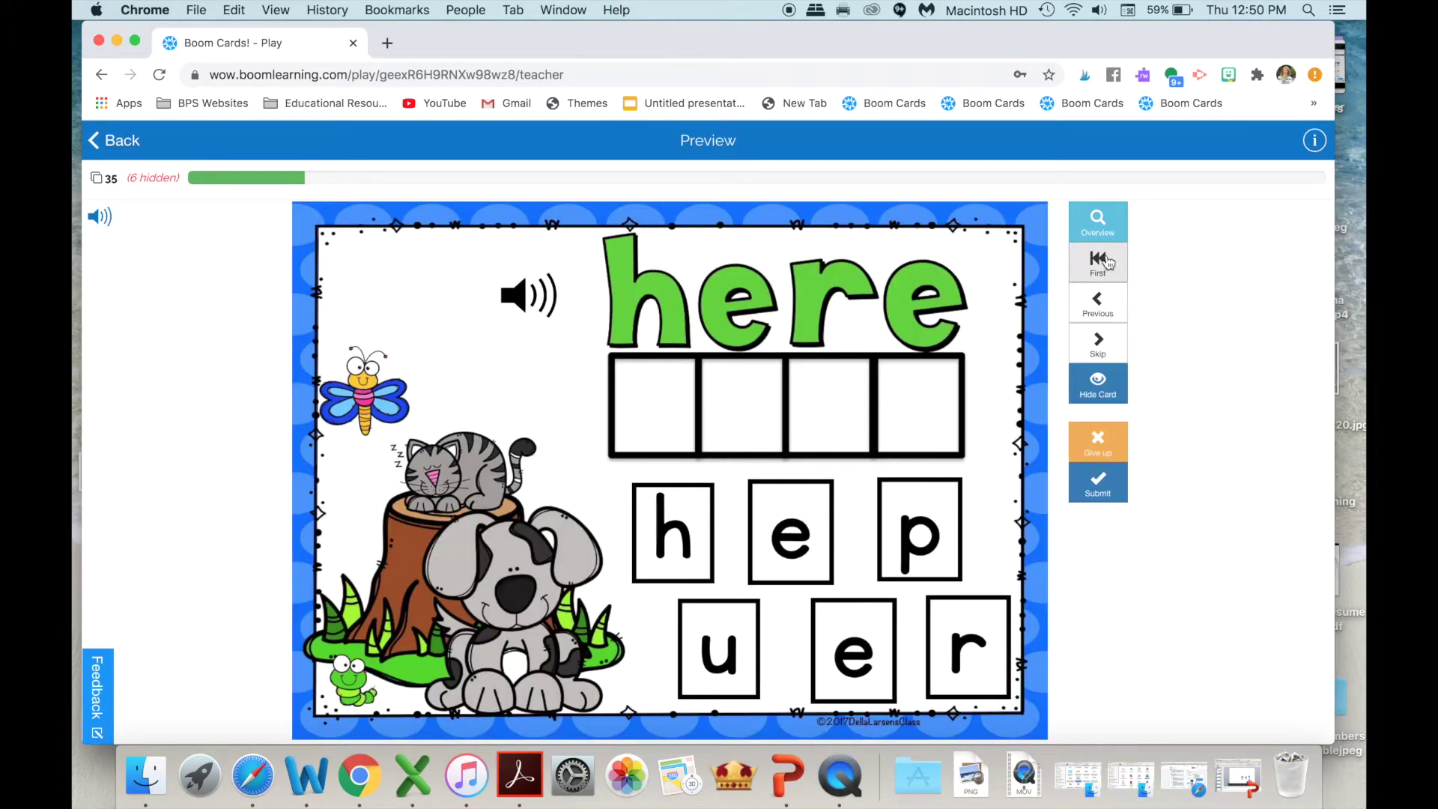
left_click(1100, 385)
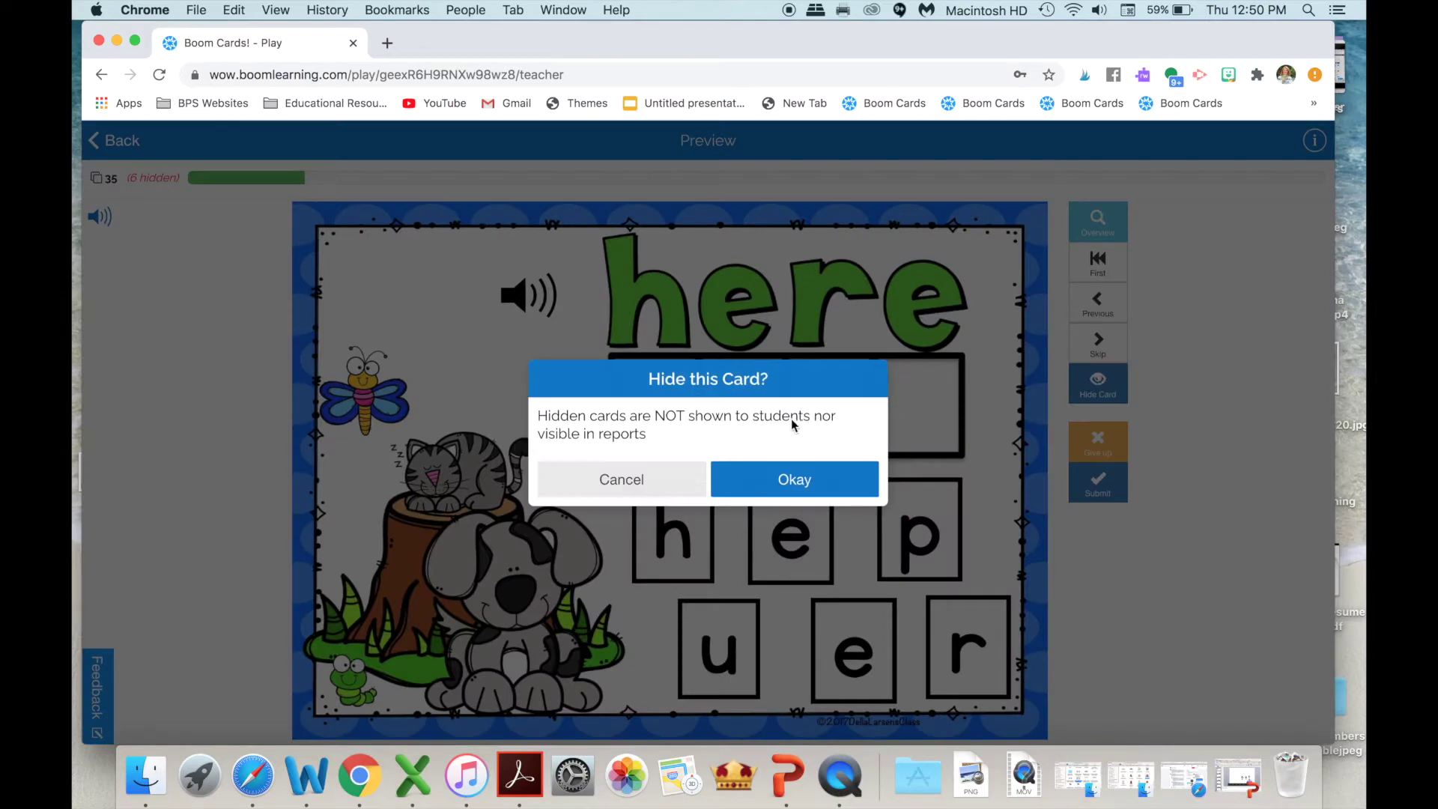
left_click(760, 476)
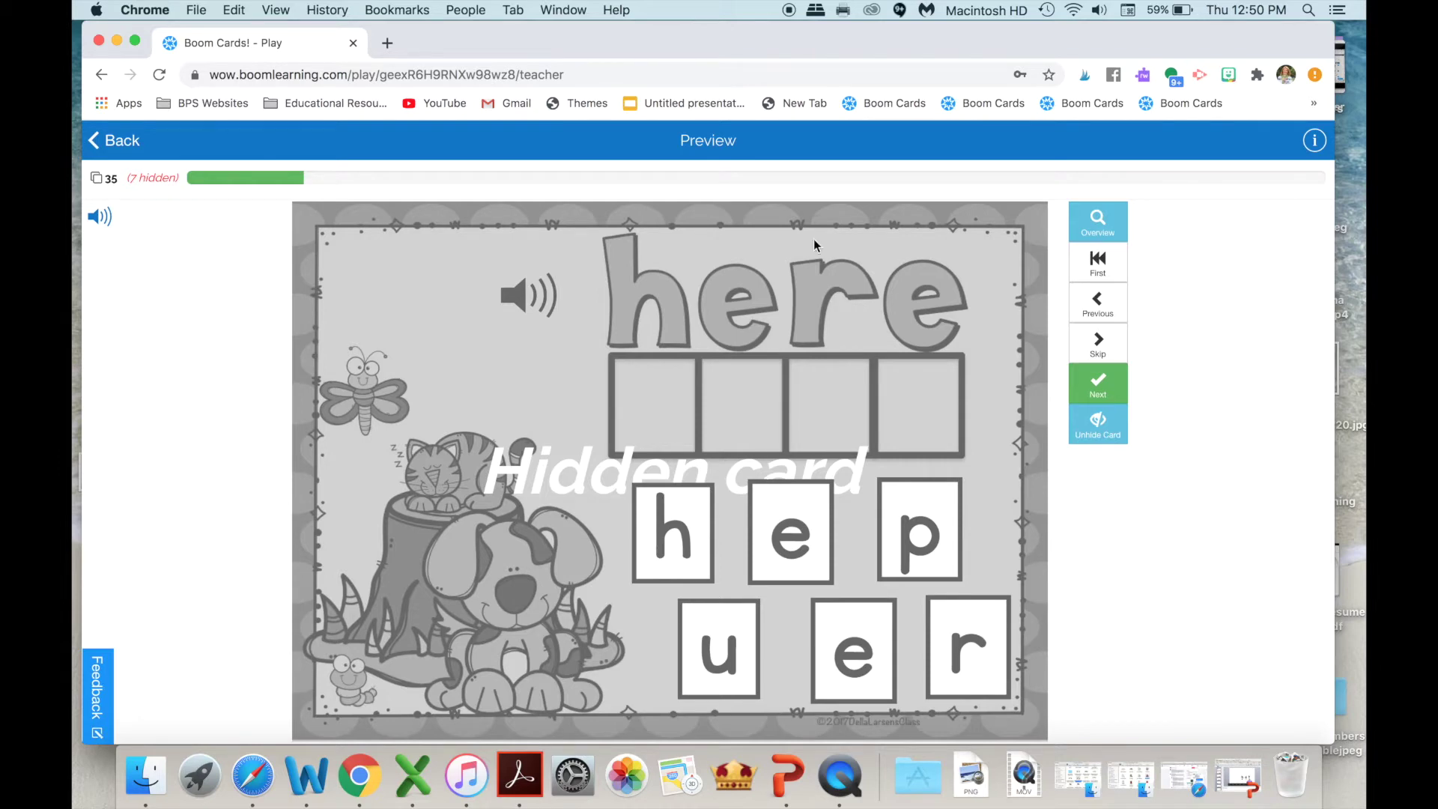
Step: Look through the hidden cards in the deck overview and return to the deck's first card
left_click(790, 11)
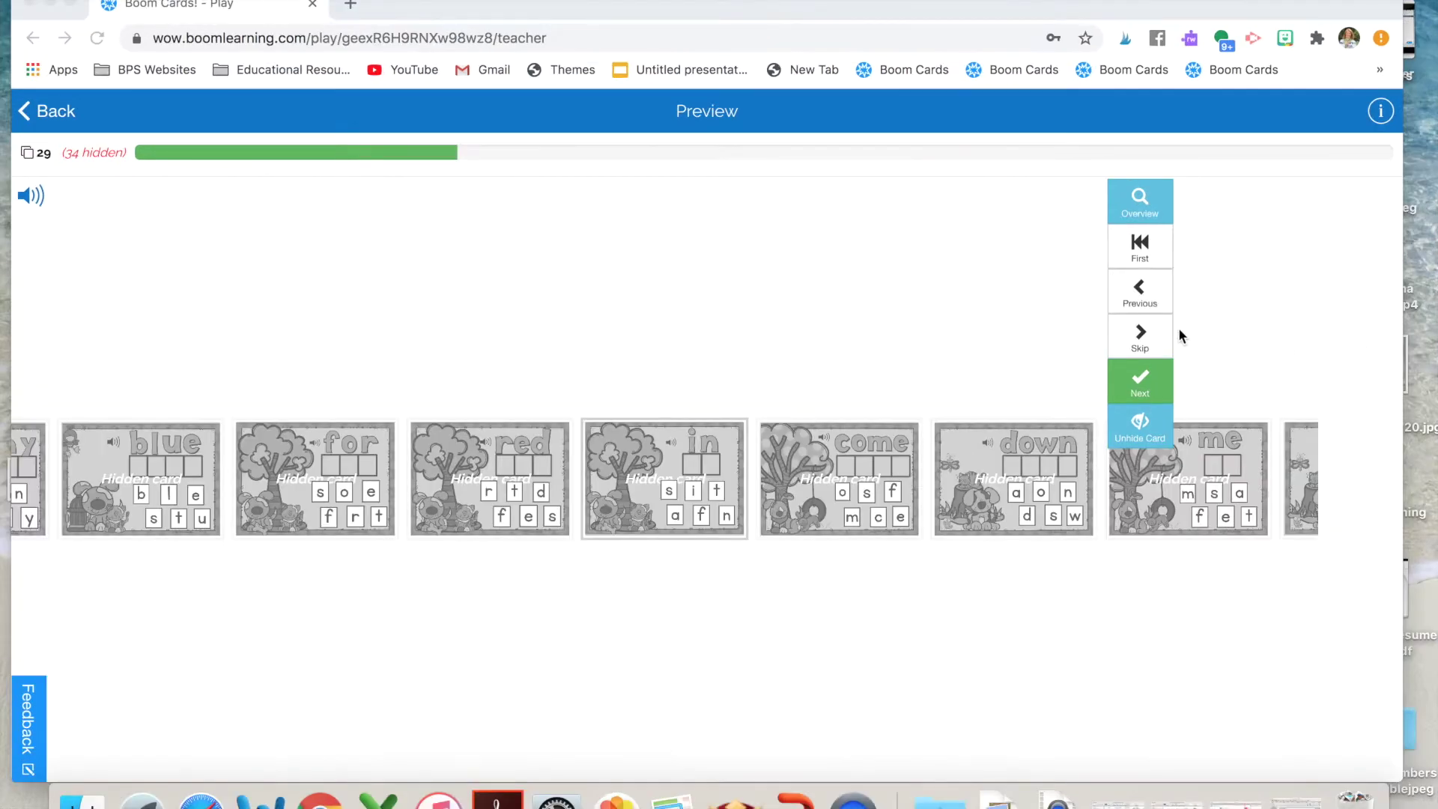
left_click(1139, 335)
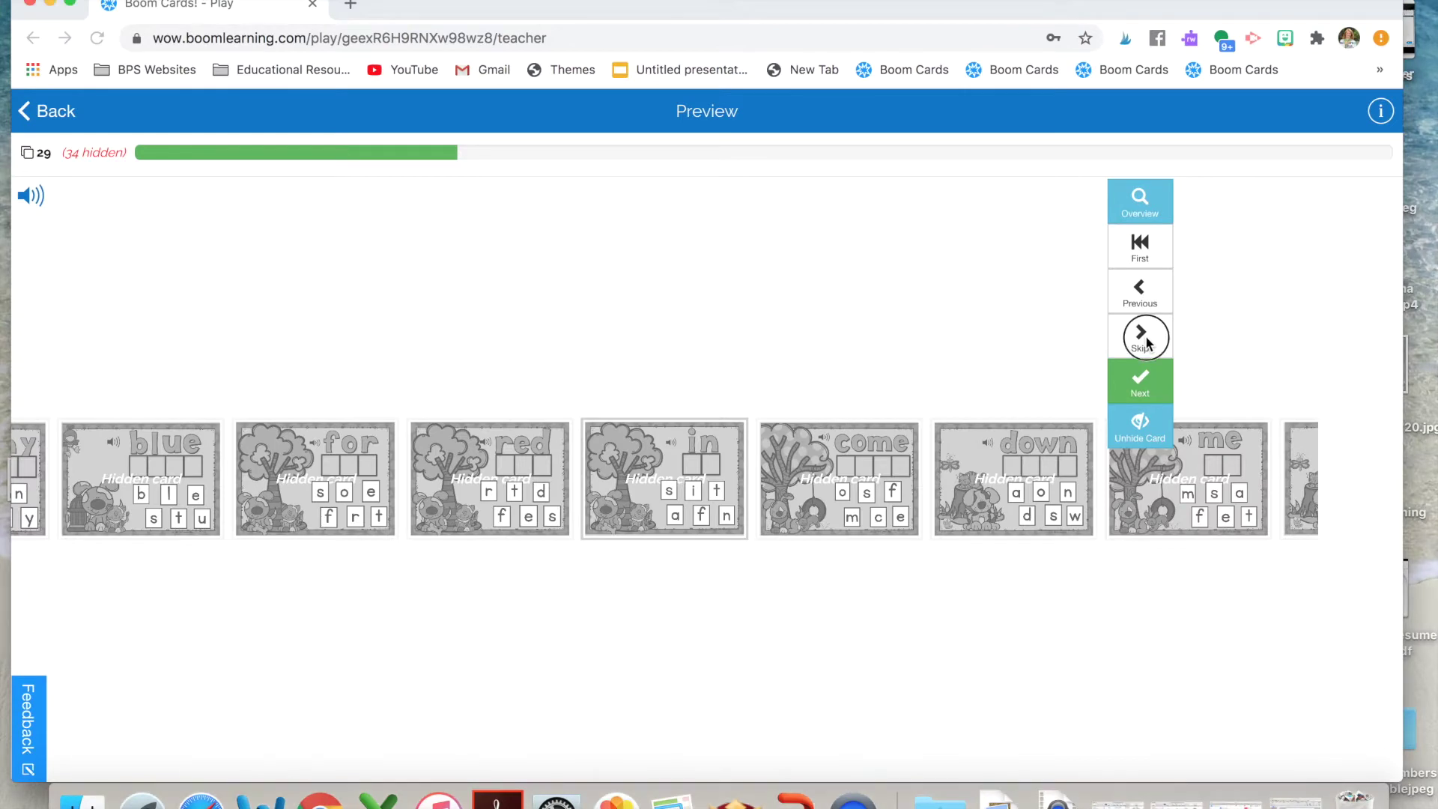
left_click(1141, 337)
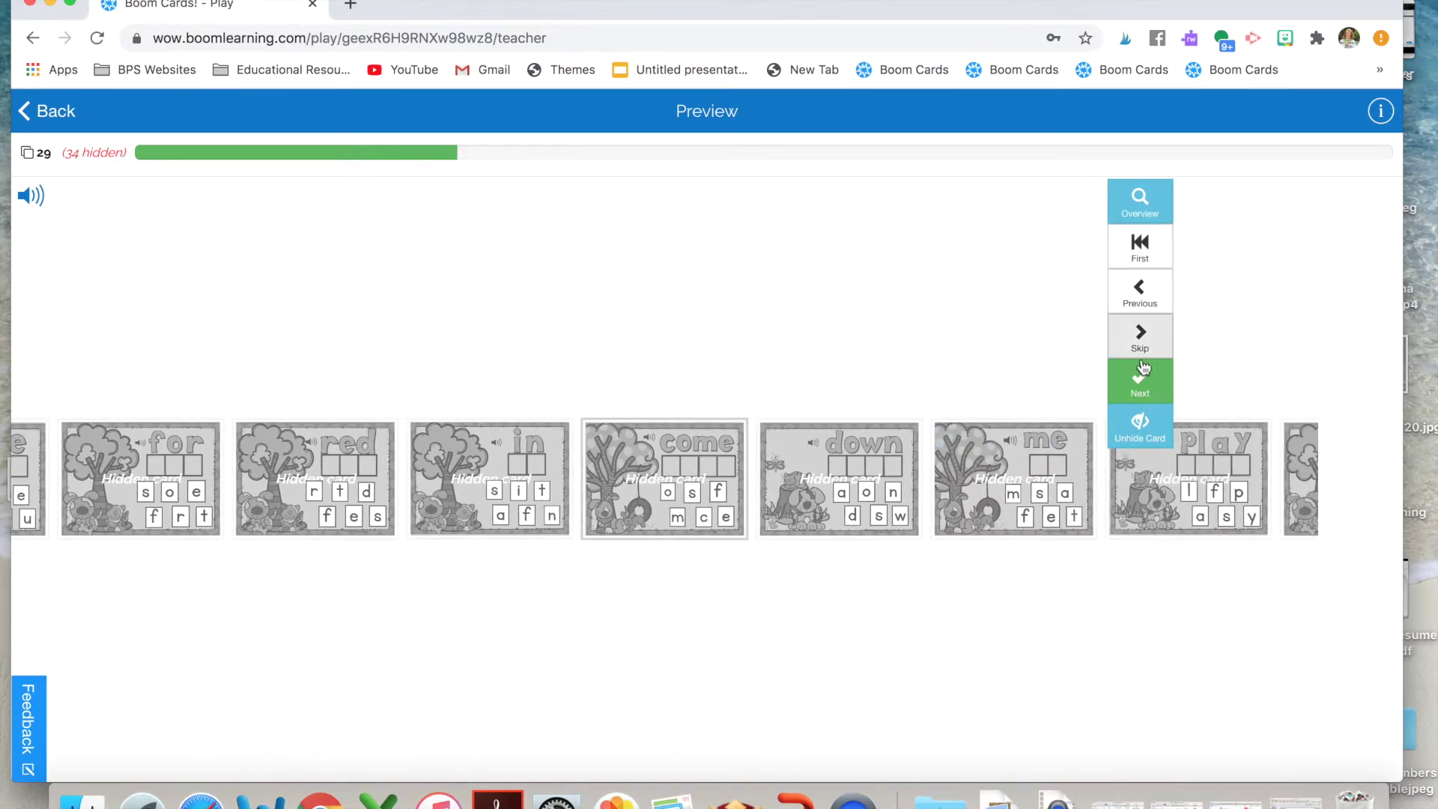
left_click(1141, 338)
left_click(1141, 338)
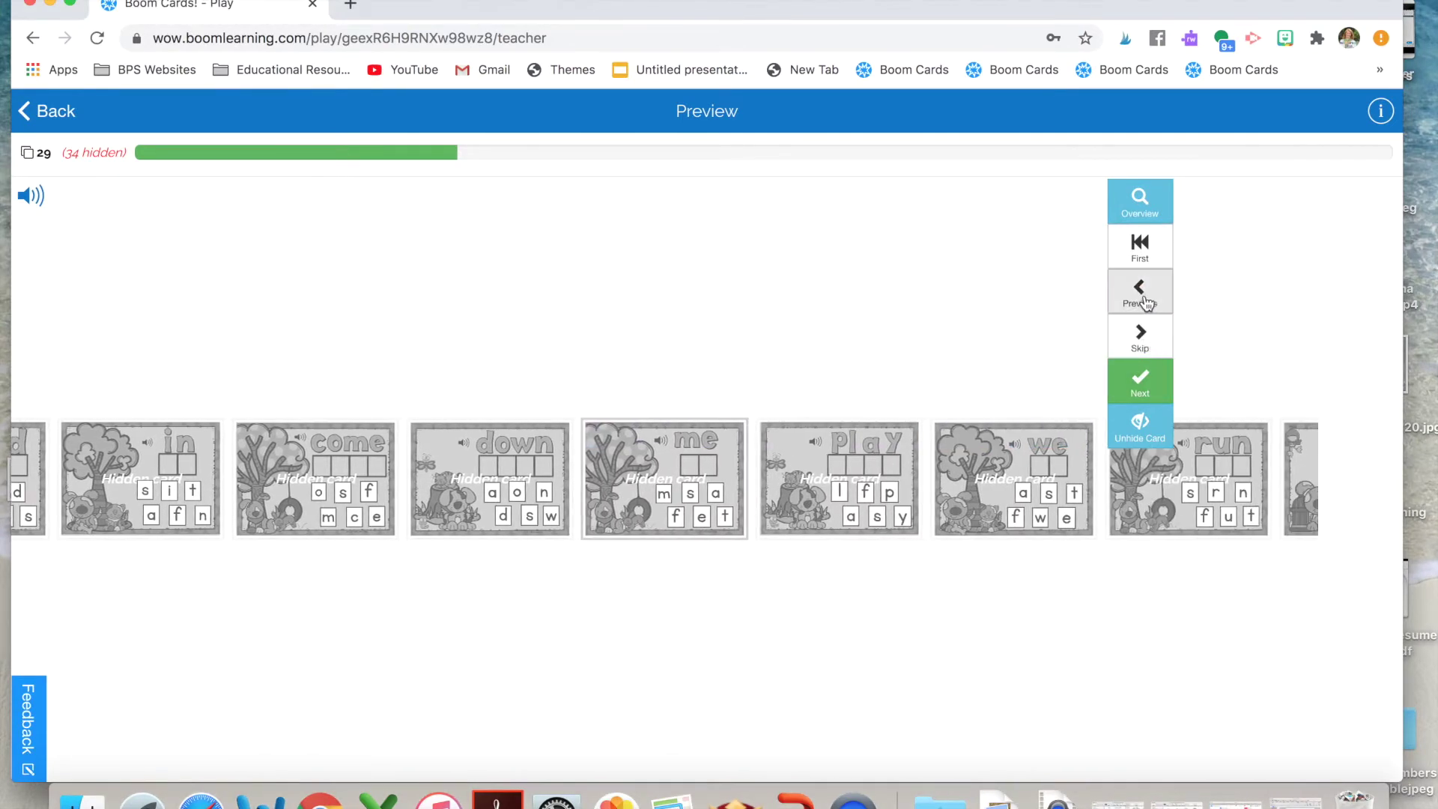
left_click(1139, 251)
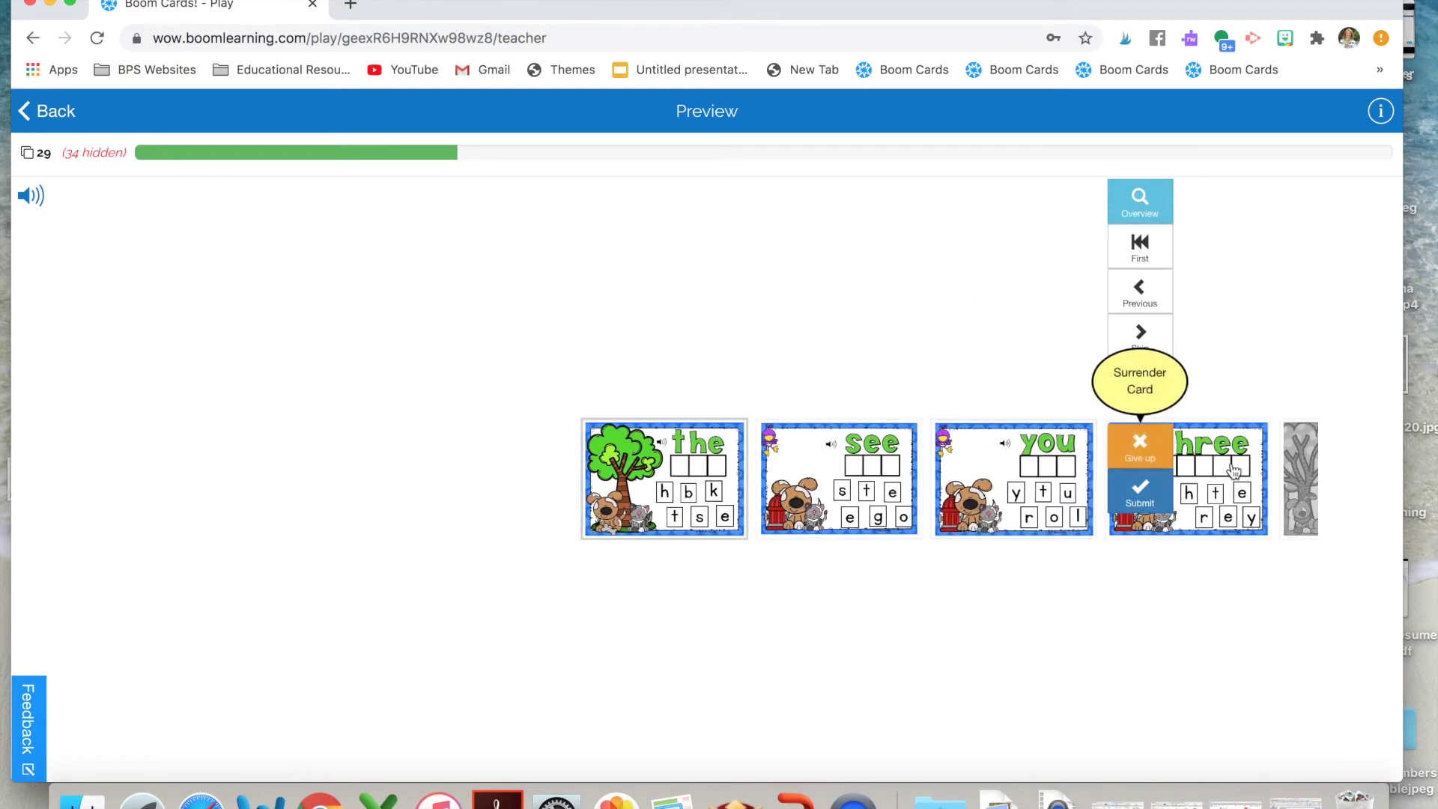
Step: Open the "three" card from the deck overview and hide it from students
left_click(1150, 337)
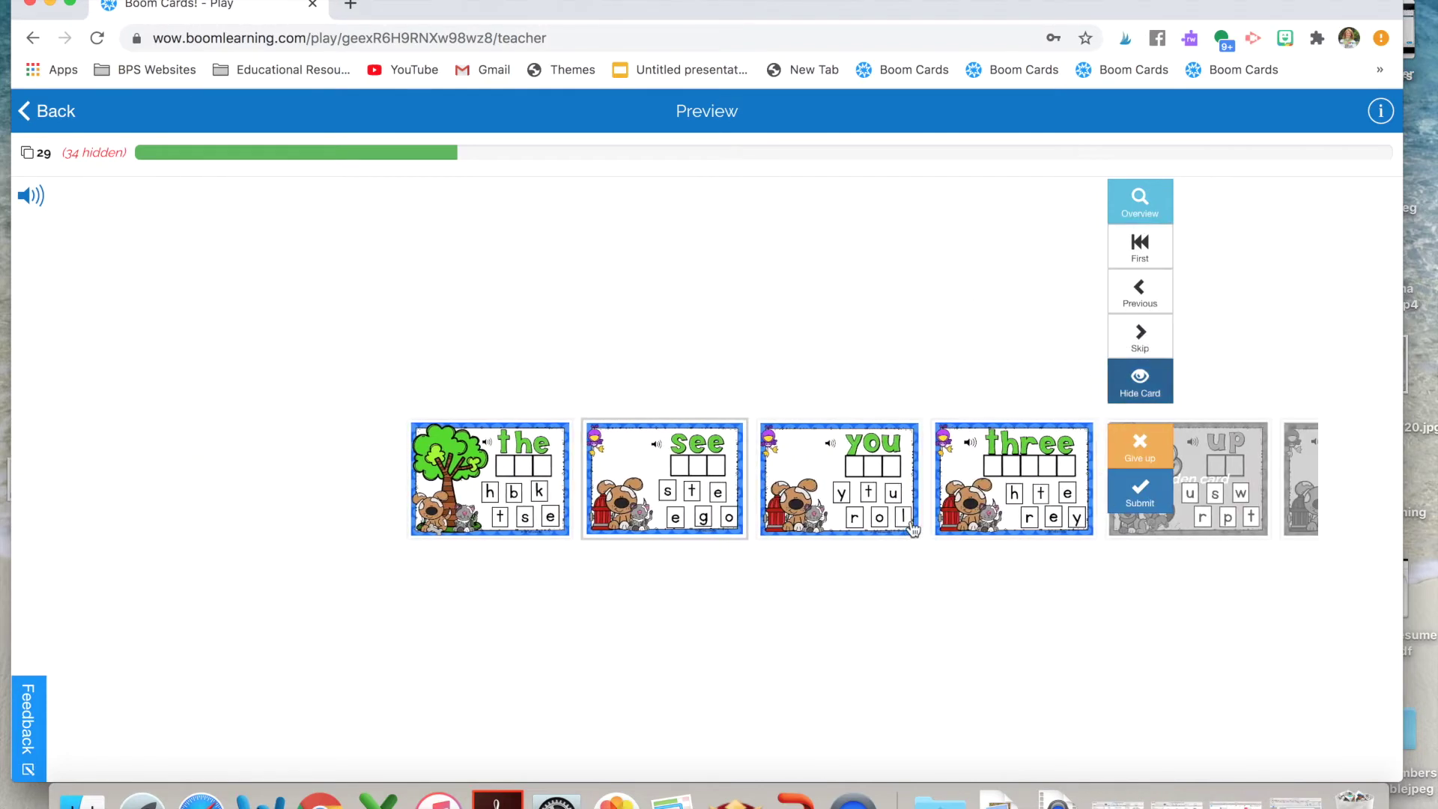
left_click(1009, 489)
left_click(1139, 382)
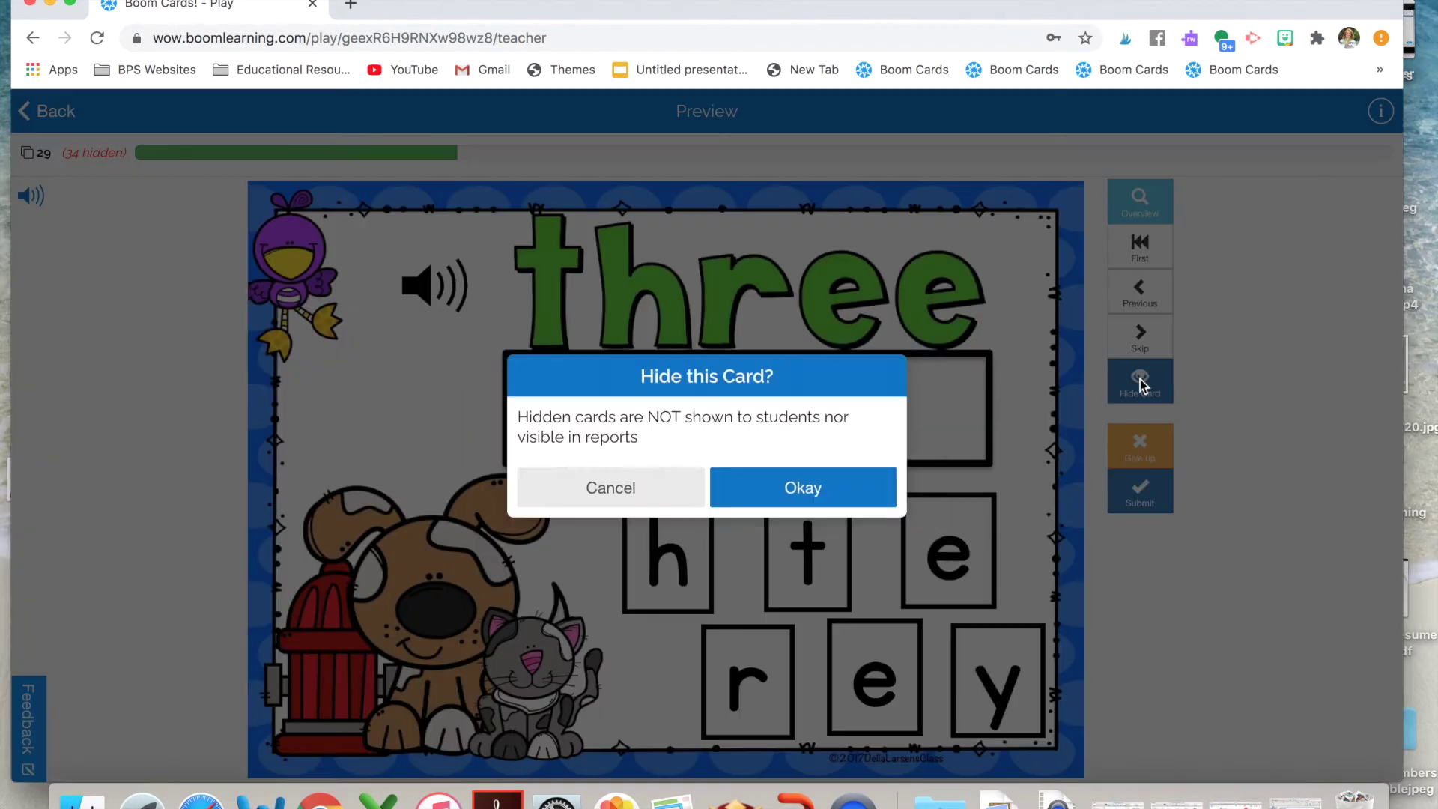
left_click(814, 505)
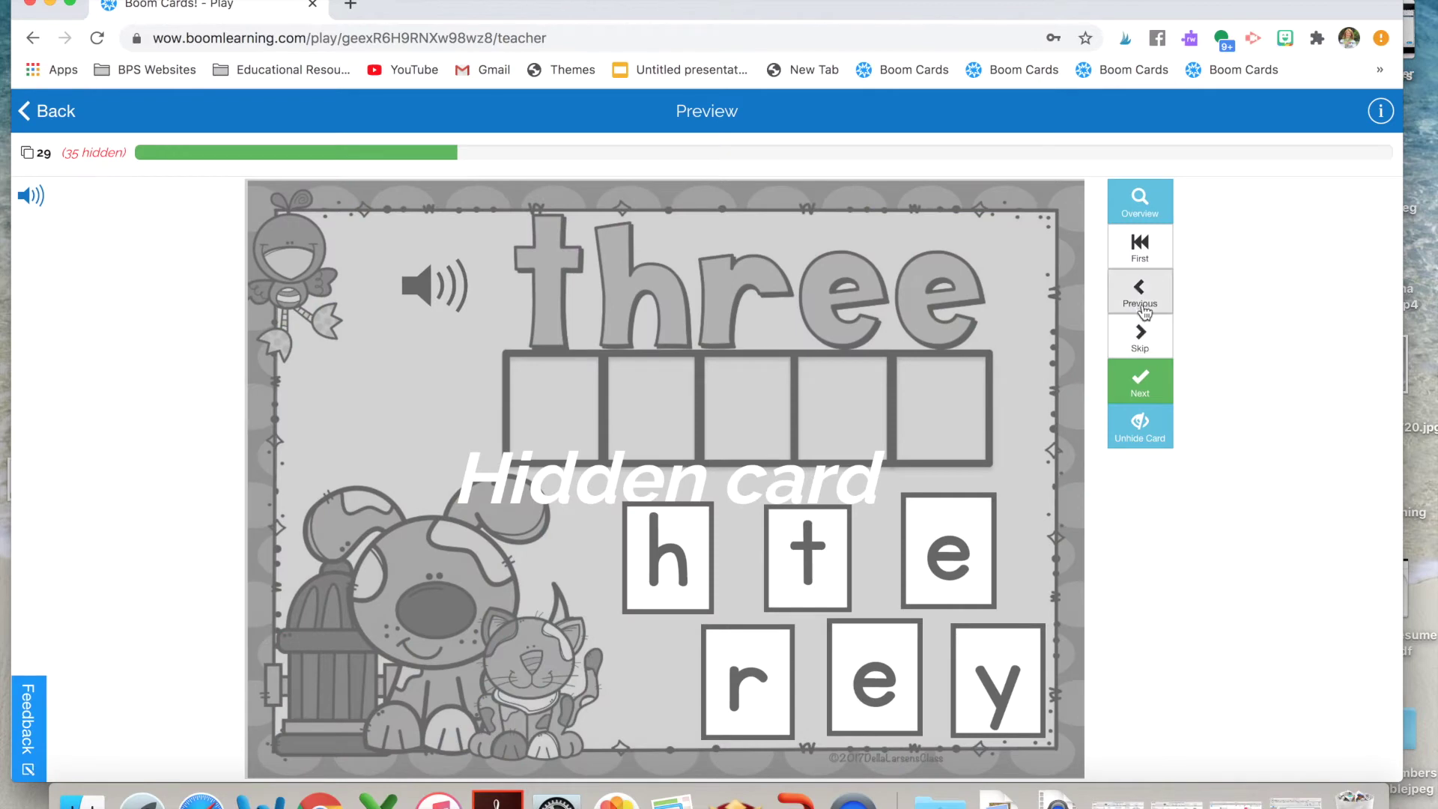
Step: Unhide the "yellow" card from the deck overview and hide it again
left_click(1139, 201)
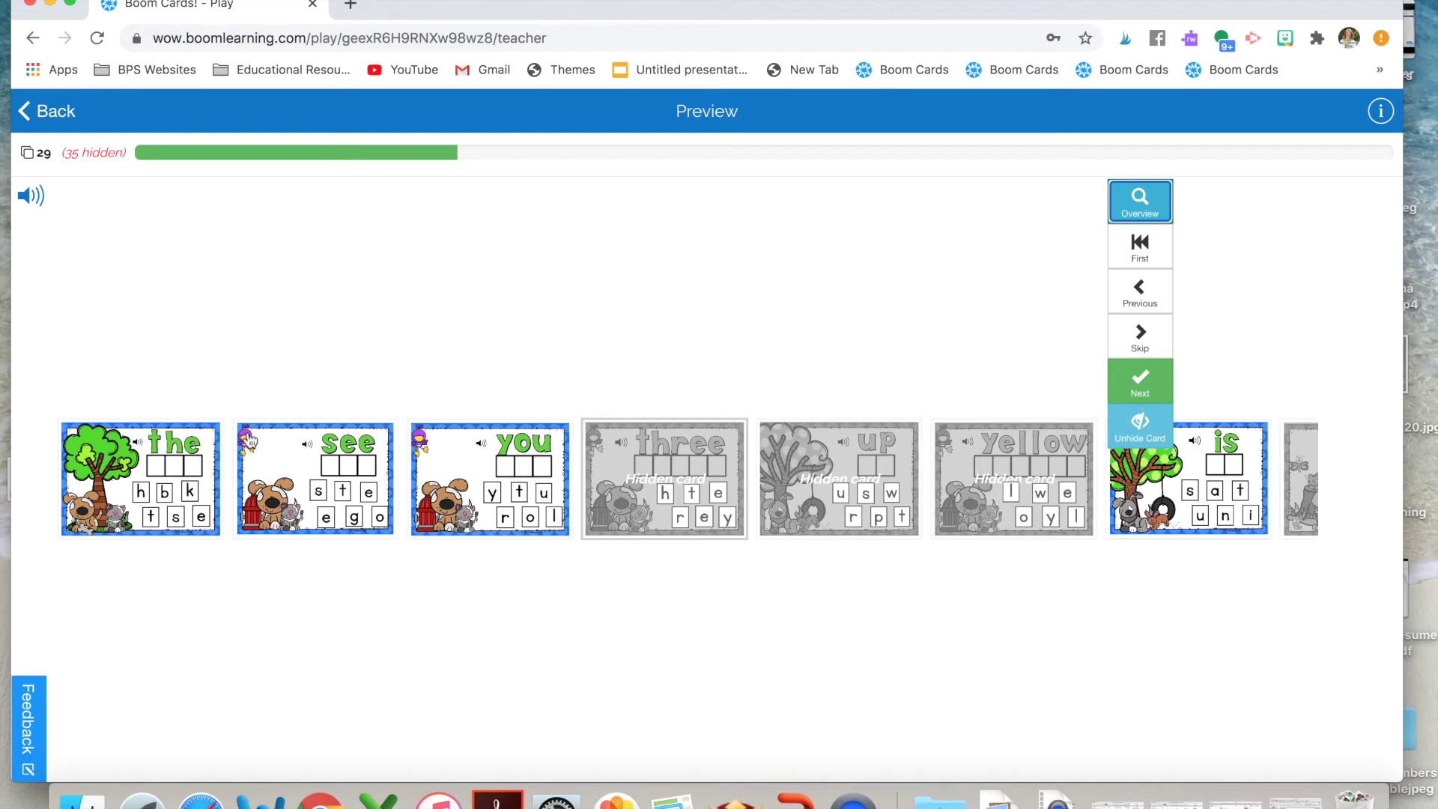
left_click(1019, 472)
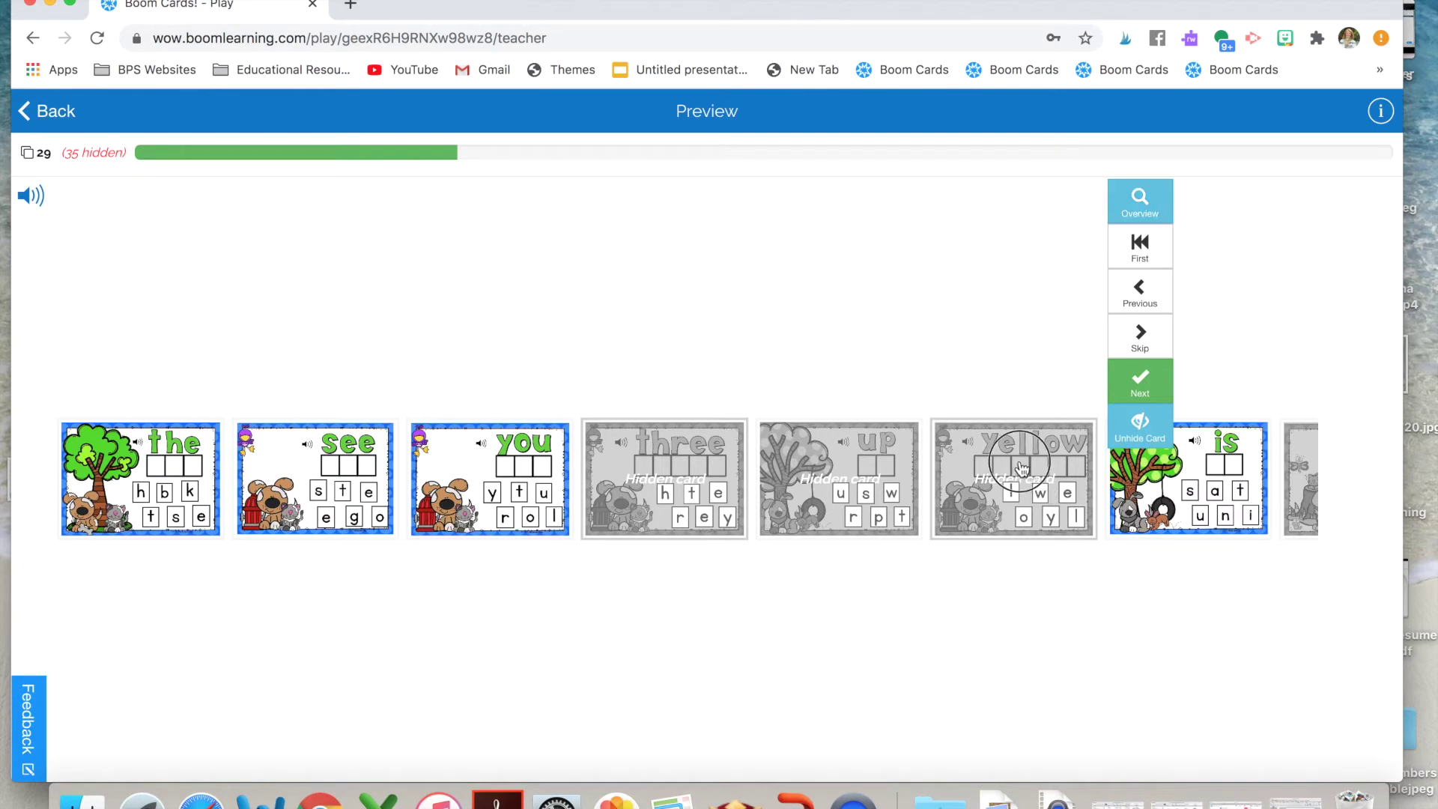
left_click(1149, 429)
left_click(777, 464)
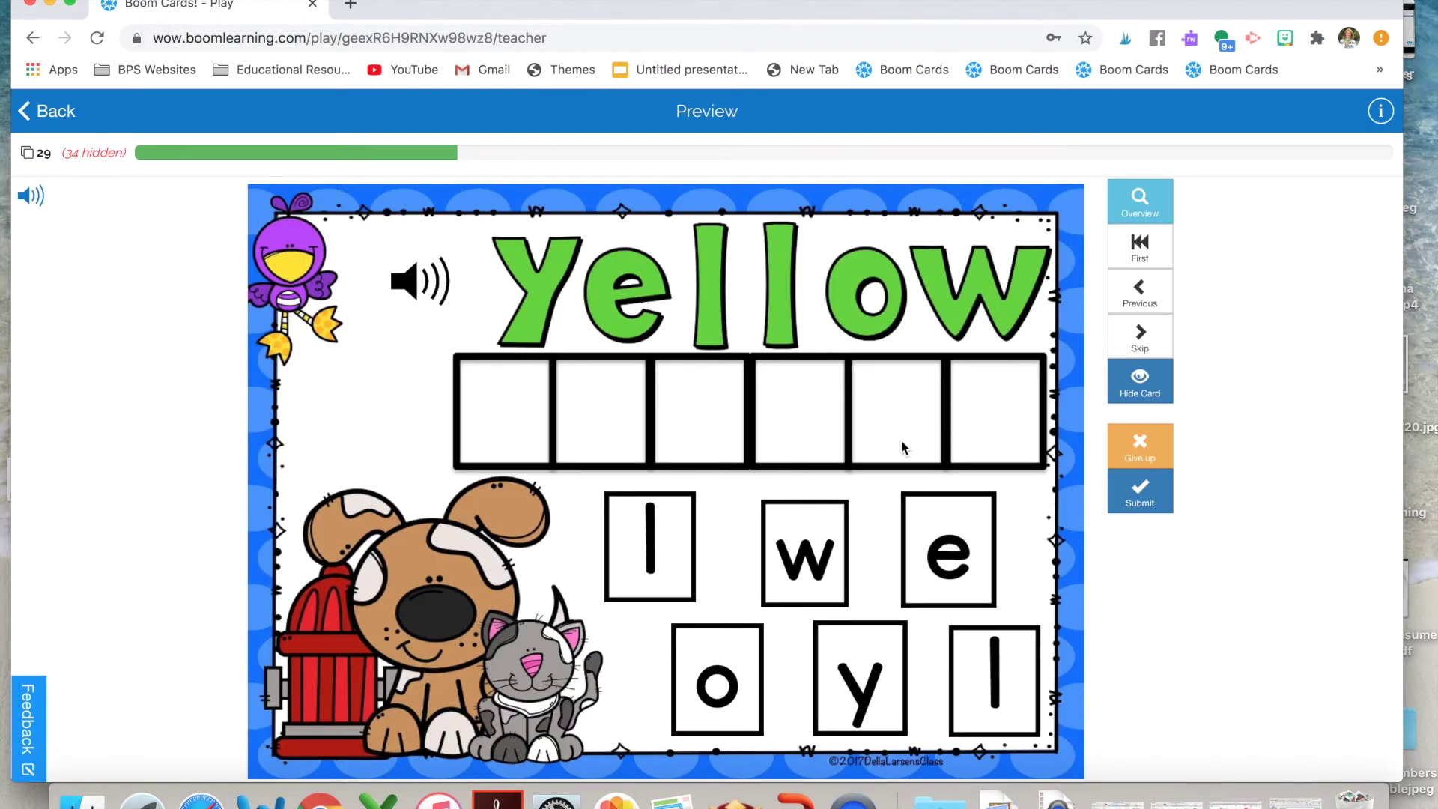
left_click(1140, 380)
left_click(799, 490)
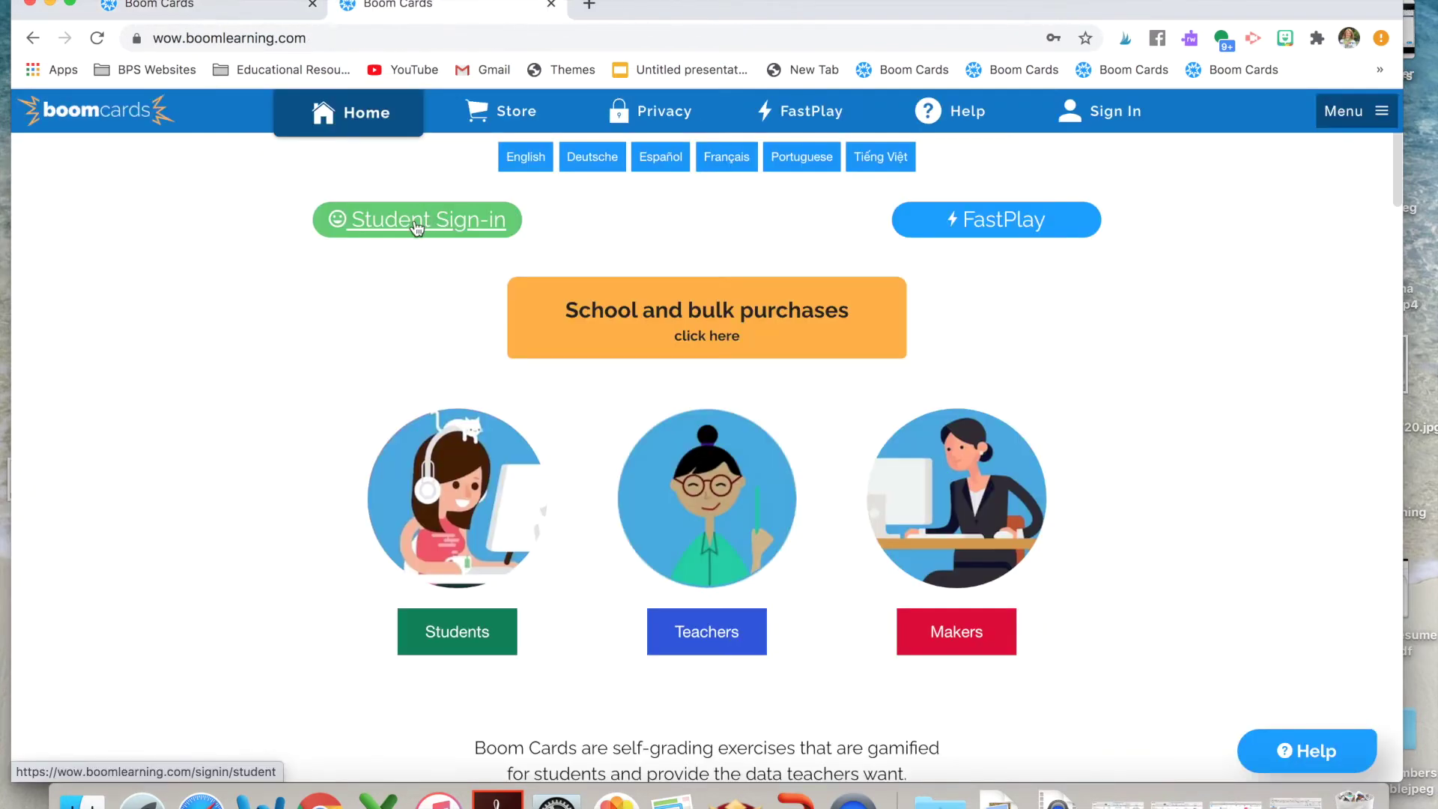
Step: Sign in as a student with Boom, entering the student's username and password, and decline updating the saved browser password
left_click(417, 226)
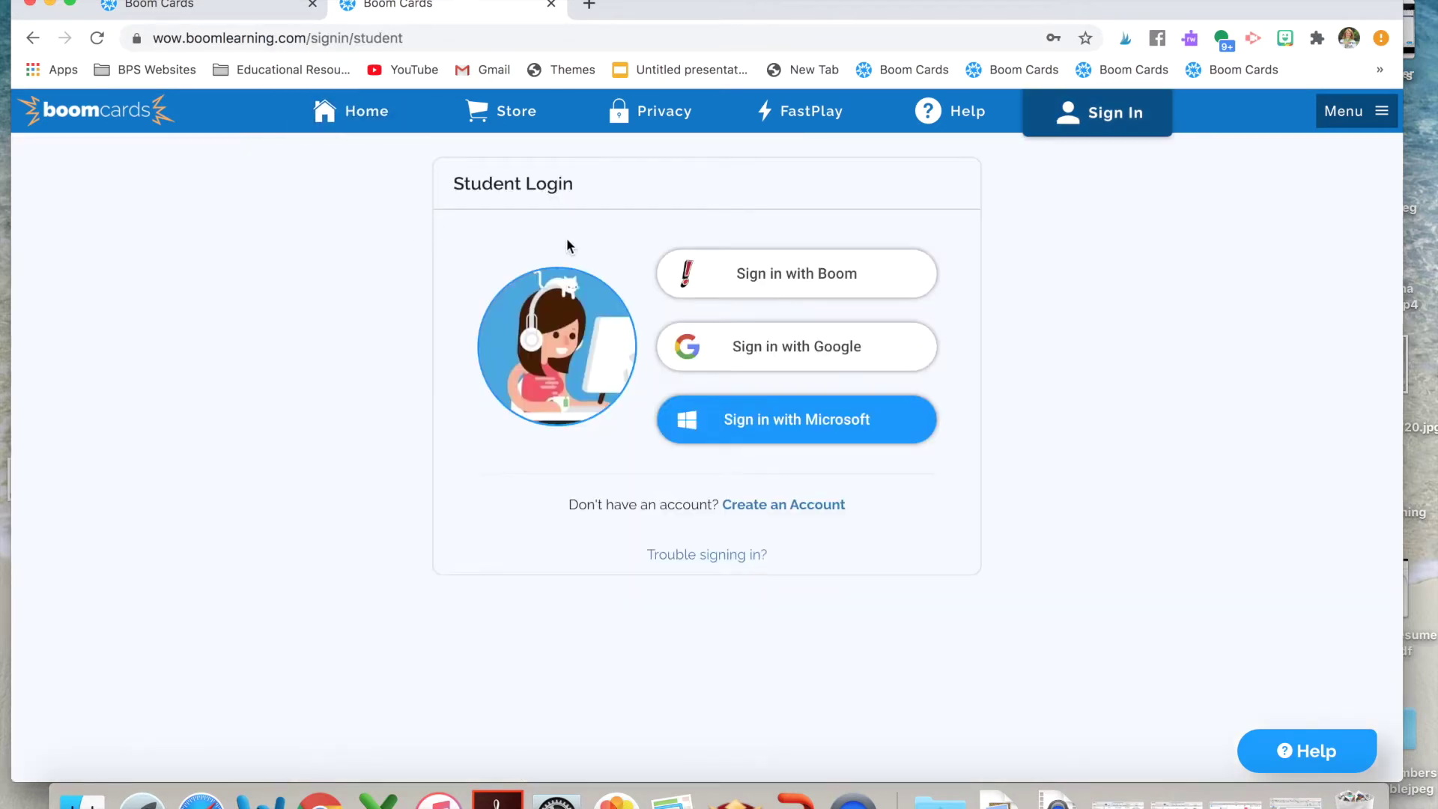
left_click(801, 292)
type("D")
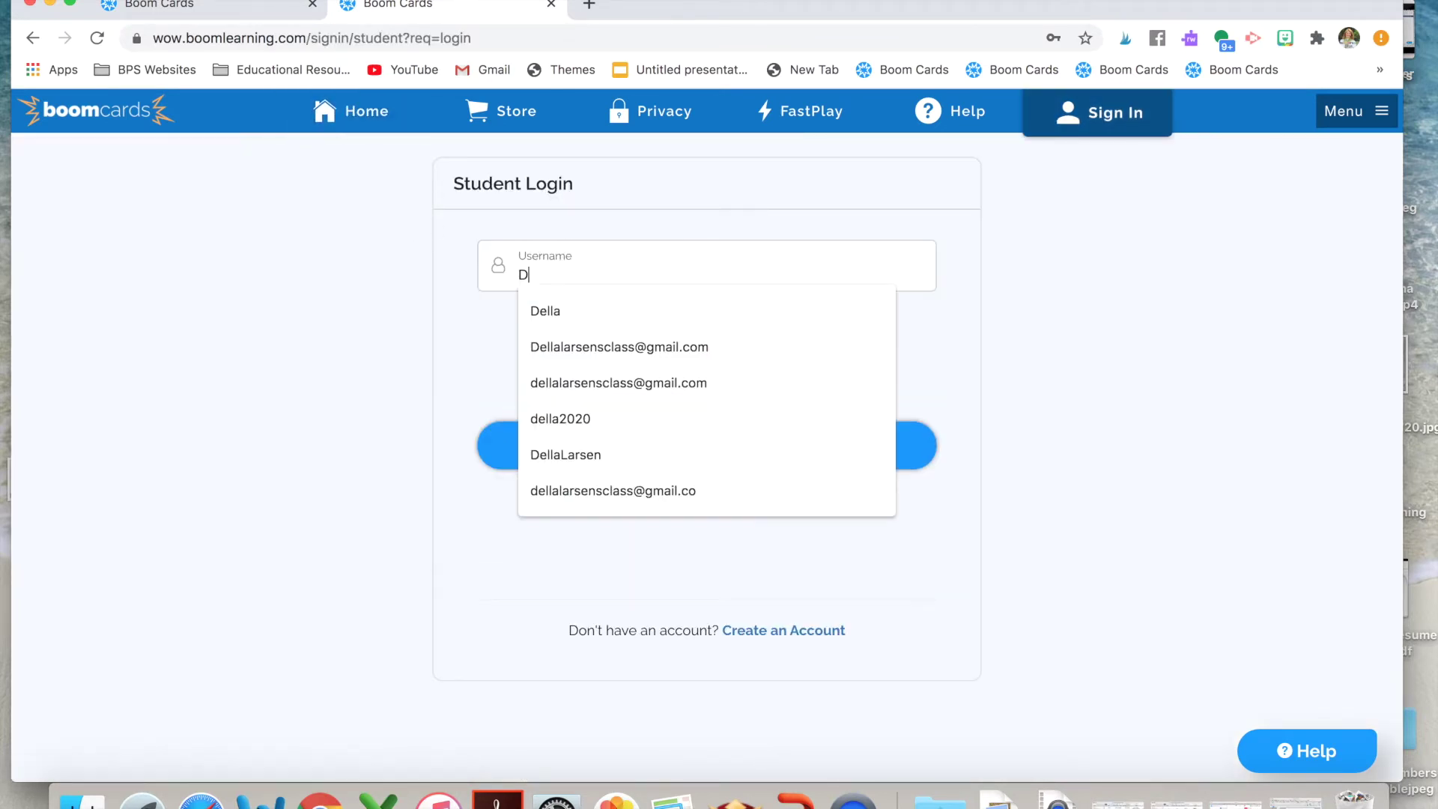
type("ella2020")
left_click(670, 438)
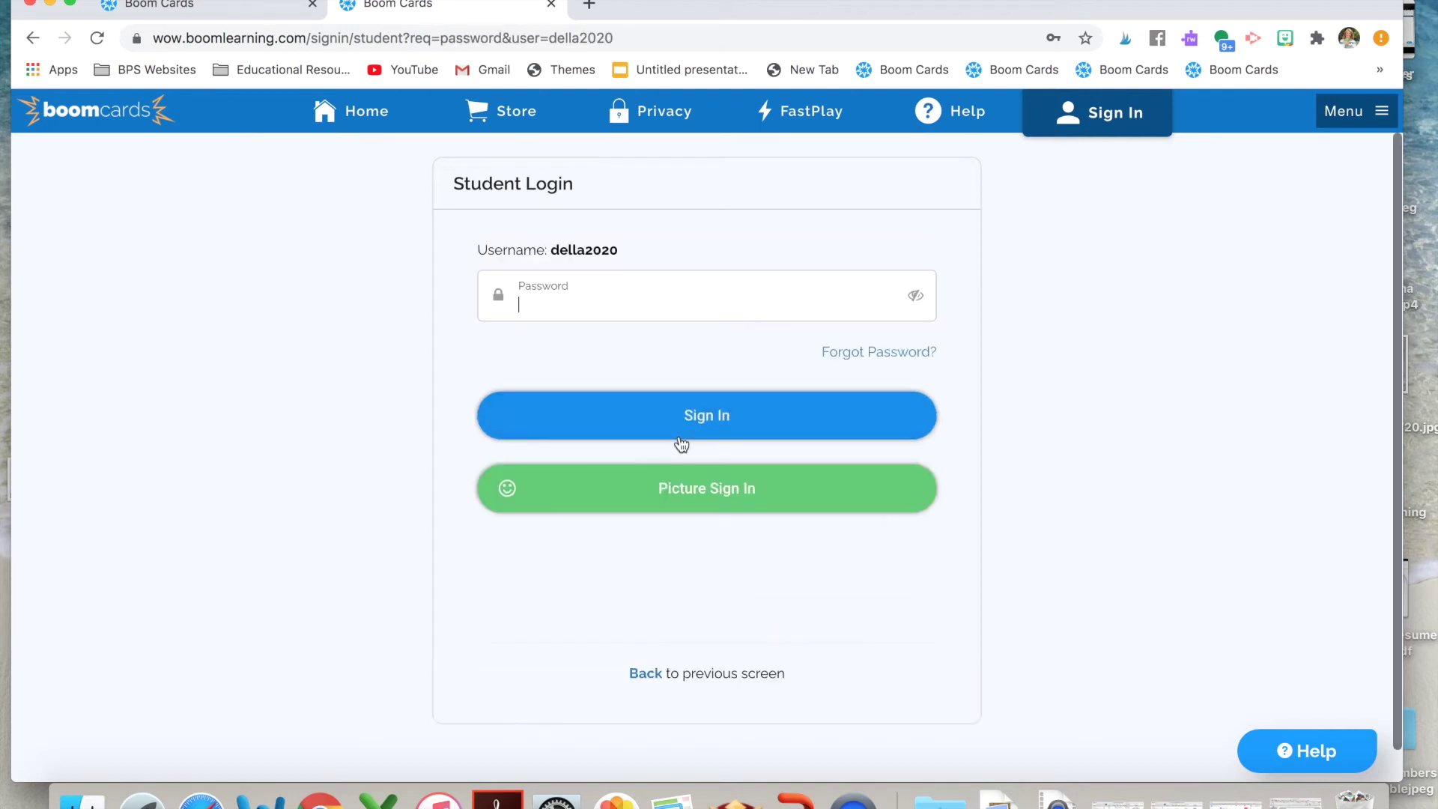
type("••••")
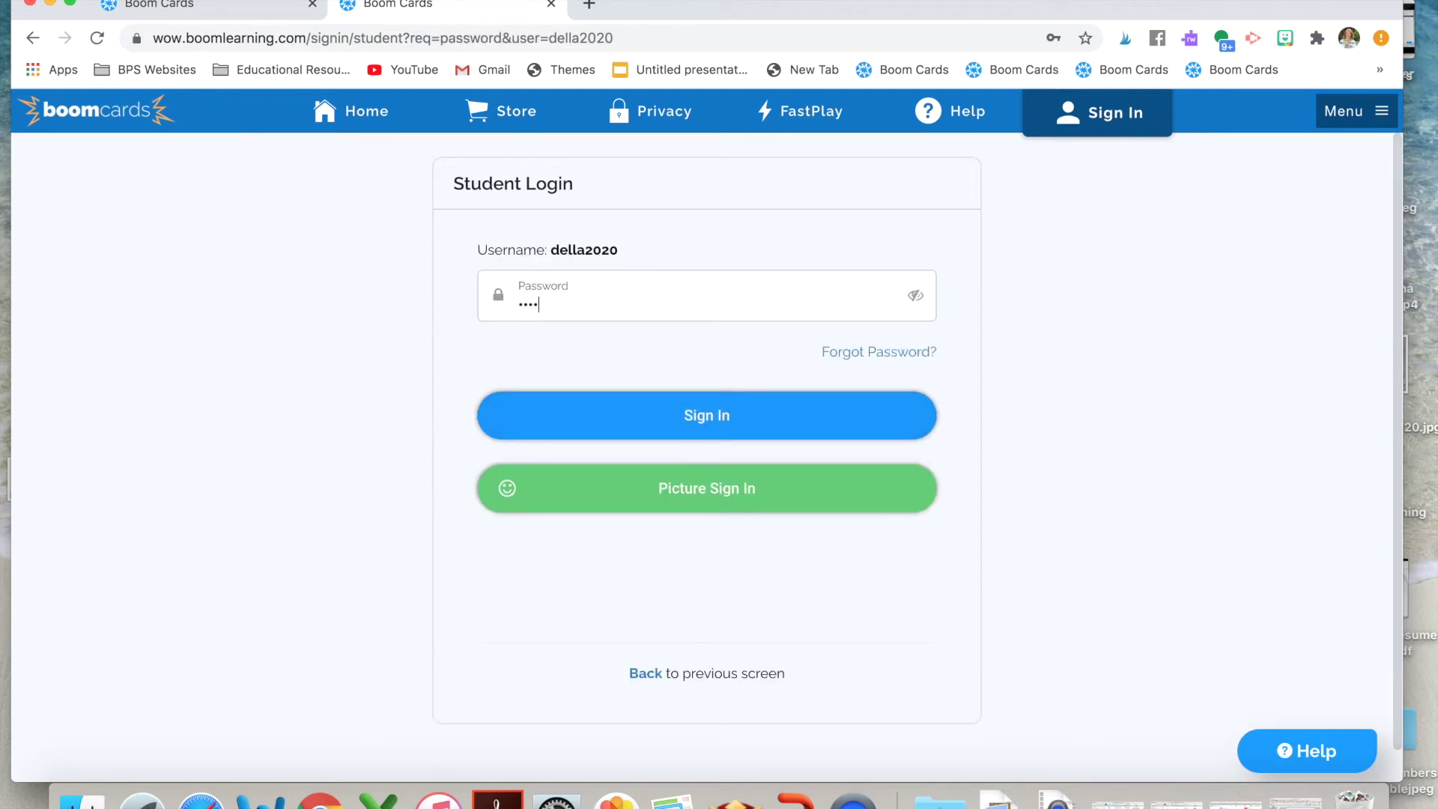
left_click(733, 424)
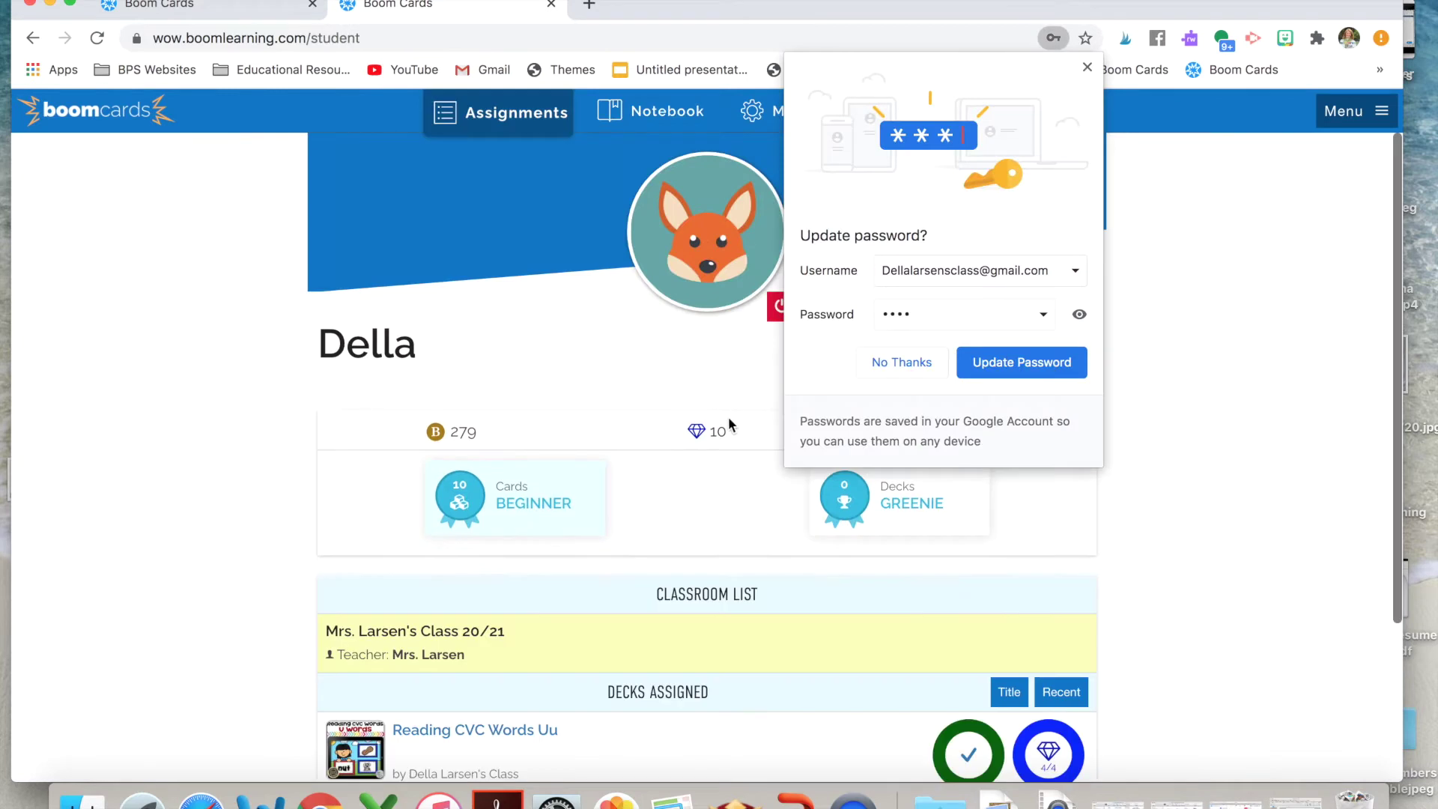
left_click(895, 365)
Step: Open the assigned "Pre Primer Building Sight Words-We Love Dogs" deck, then play the word's audio, spell "see" and submit the answer
scroll(541, 571, "down", 3)
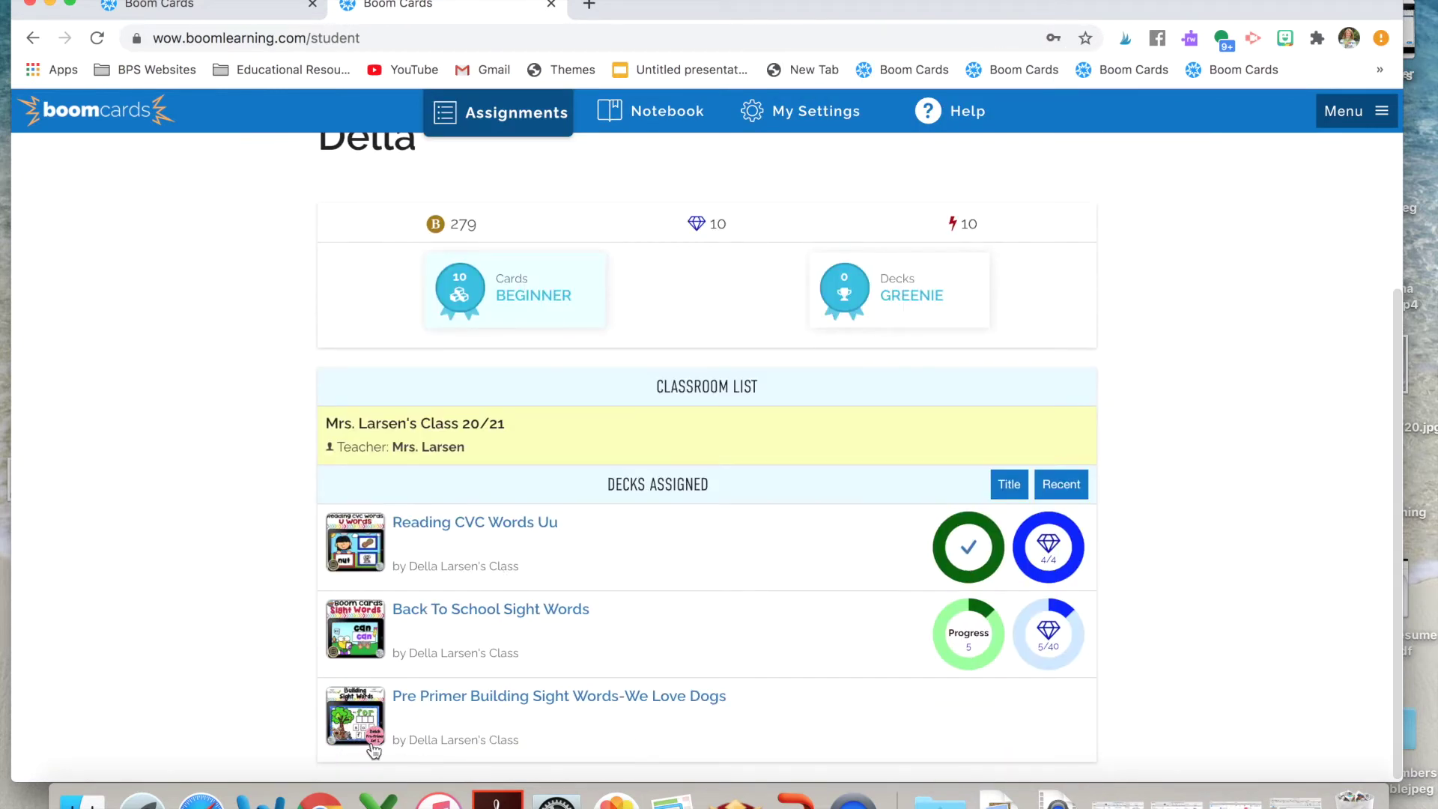
left_click(524, 696)
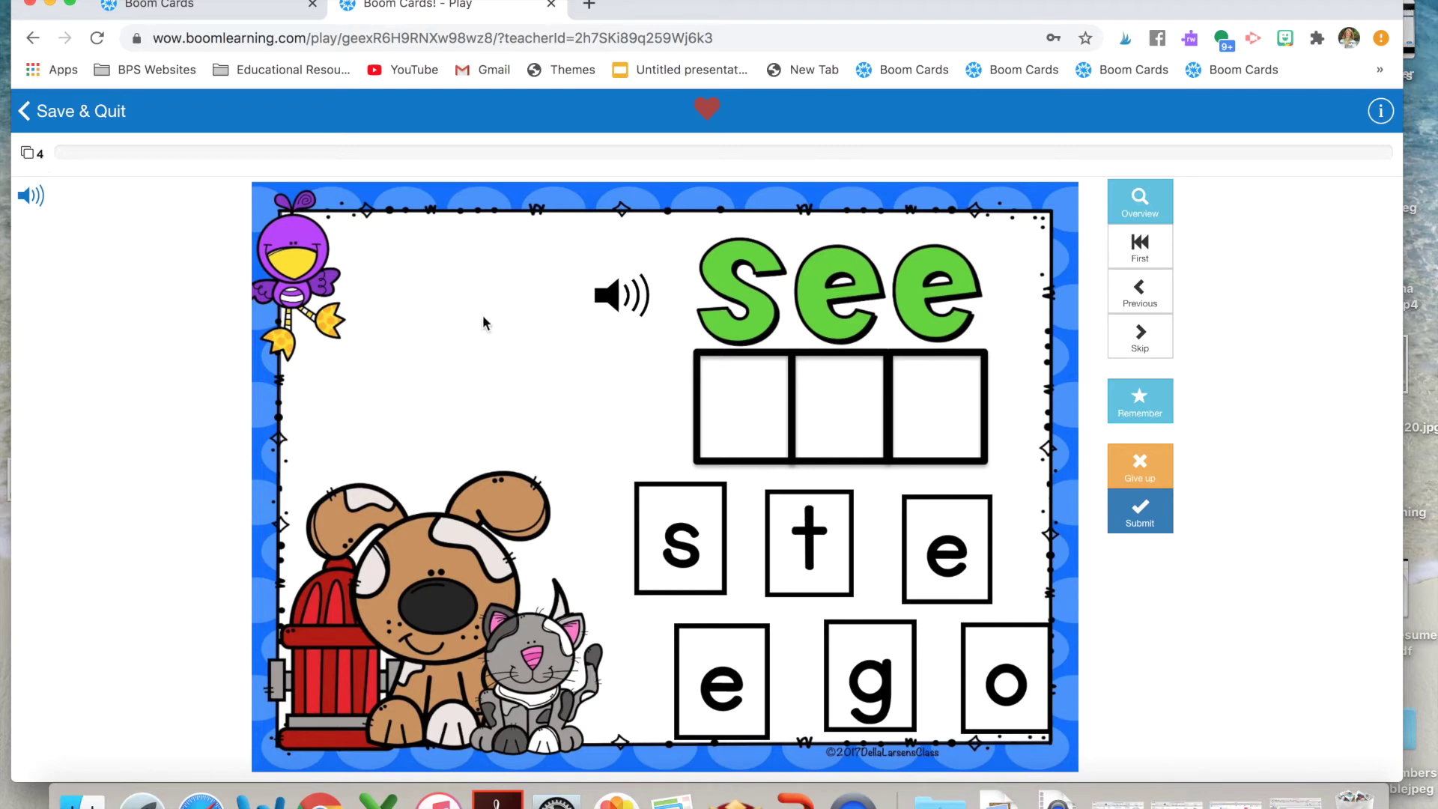
left_click(616, 307)
left_click_drag(686, 546, 748, 417)
left_click_drag(973, 578, 854, 422)
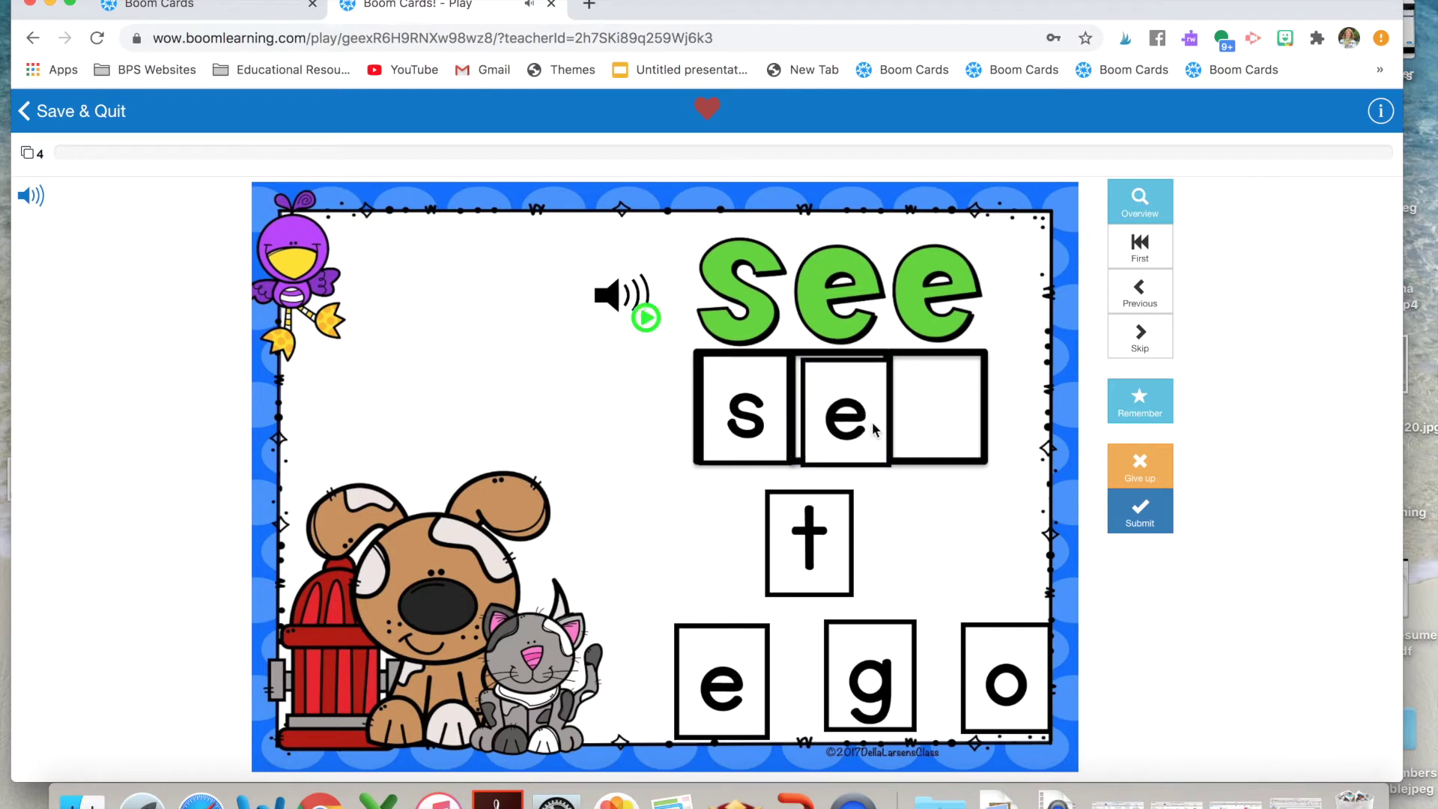
left_click_drag(731, 683, 941, 416)
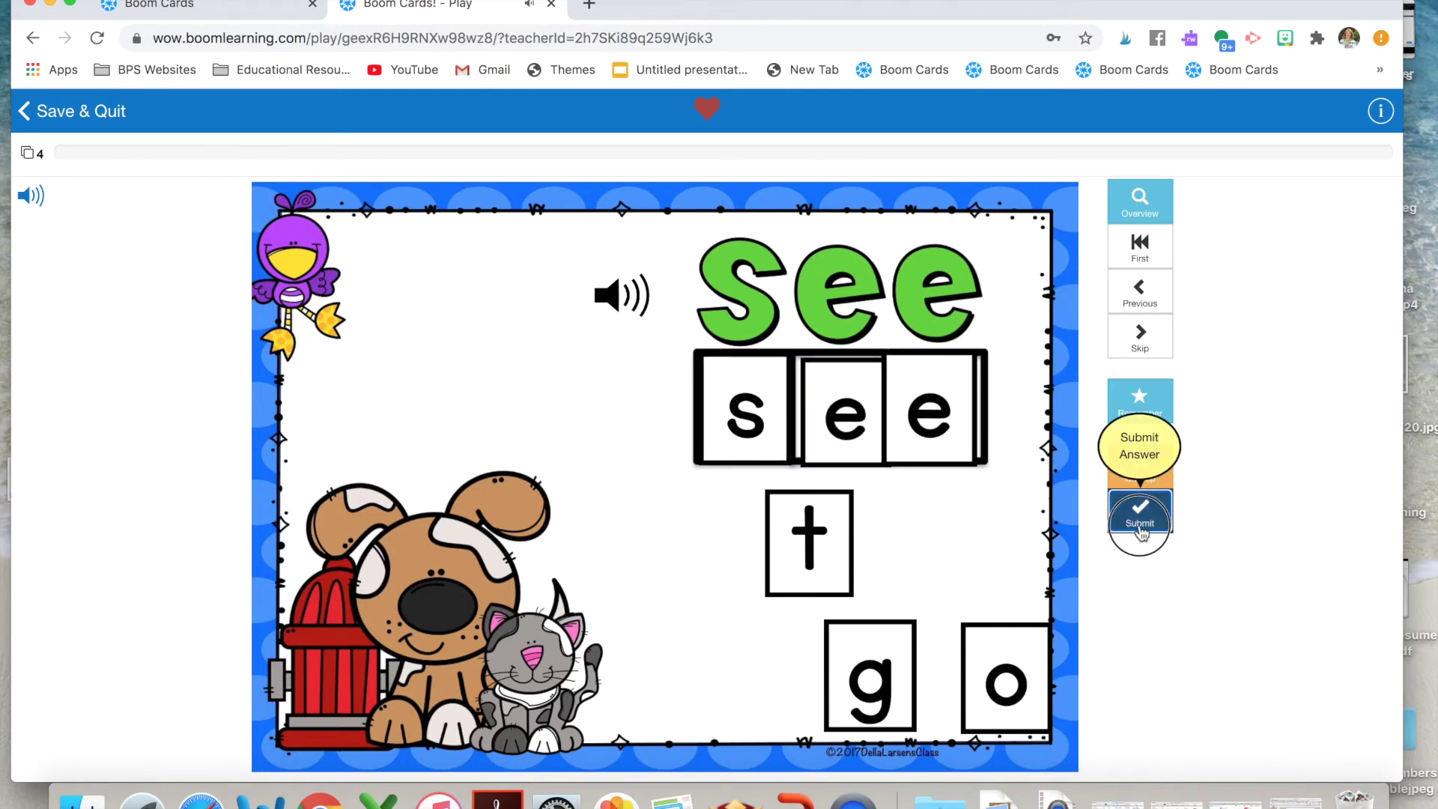
left_click(1138, 515)
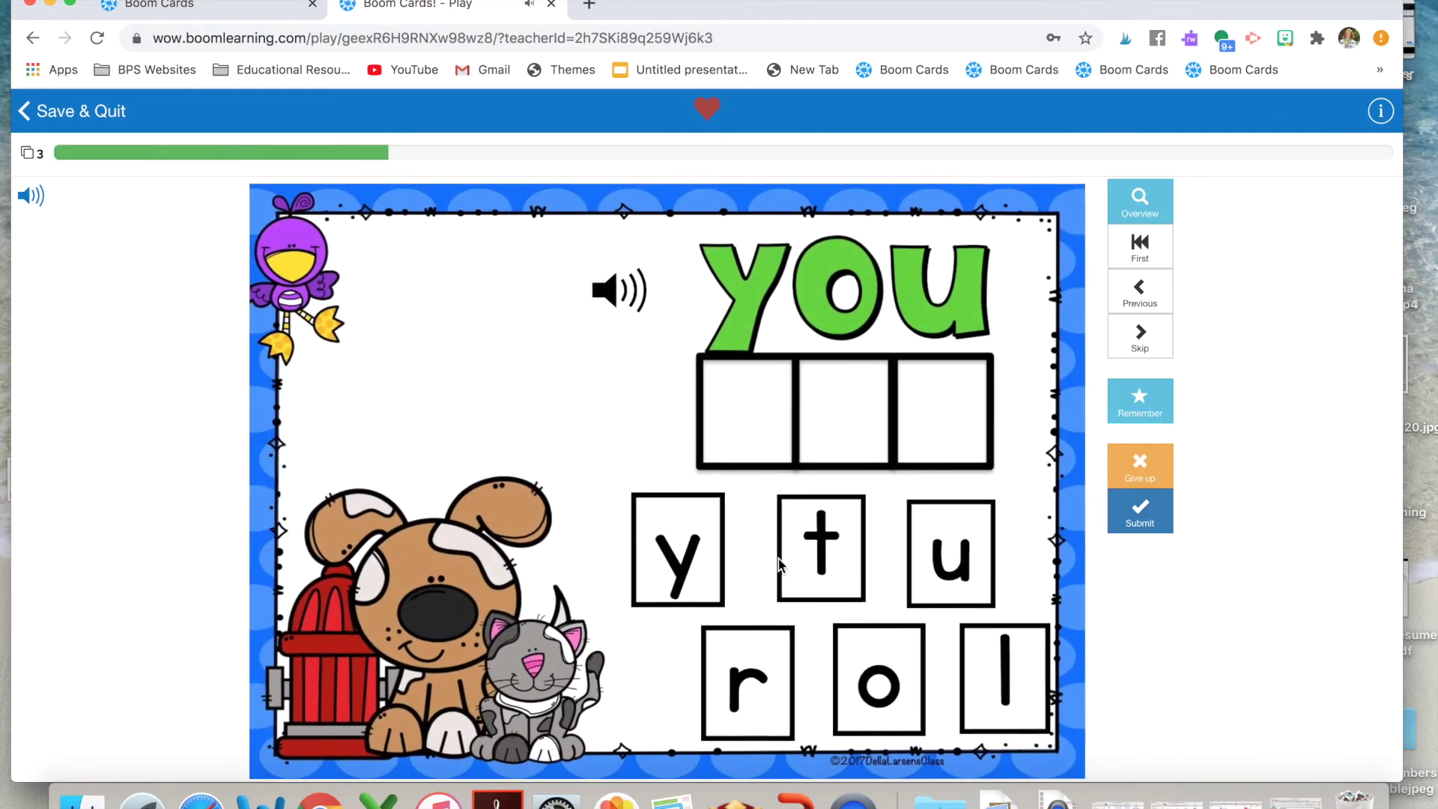
Step: Spell "you" with the letter tiles in the word's boxes and submit the answer
left_click_drag(697, 552, 764, 404)
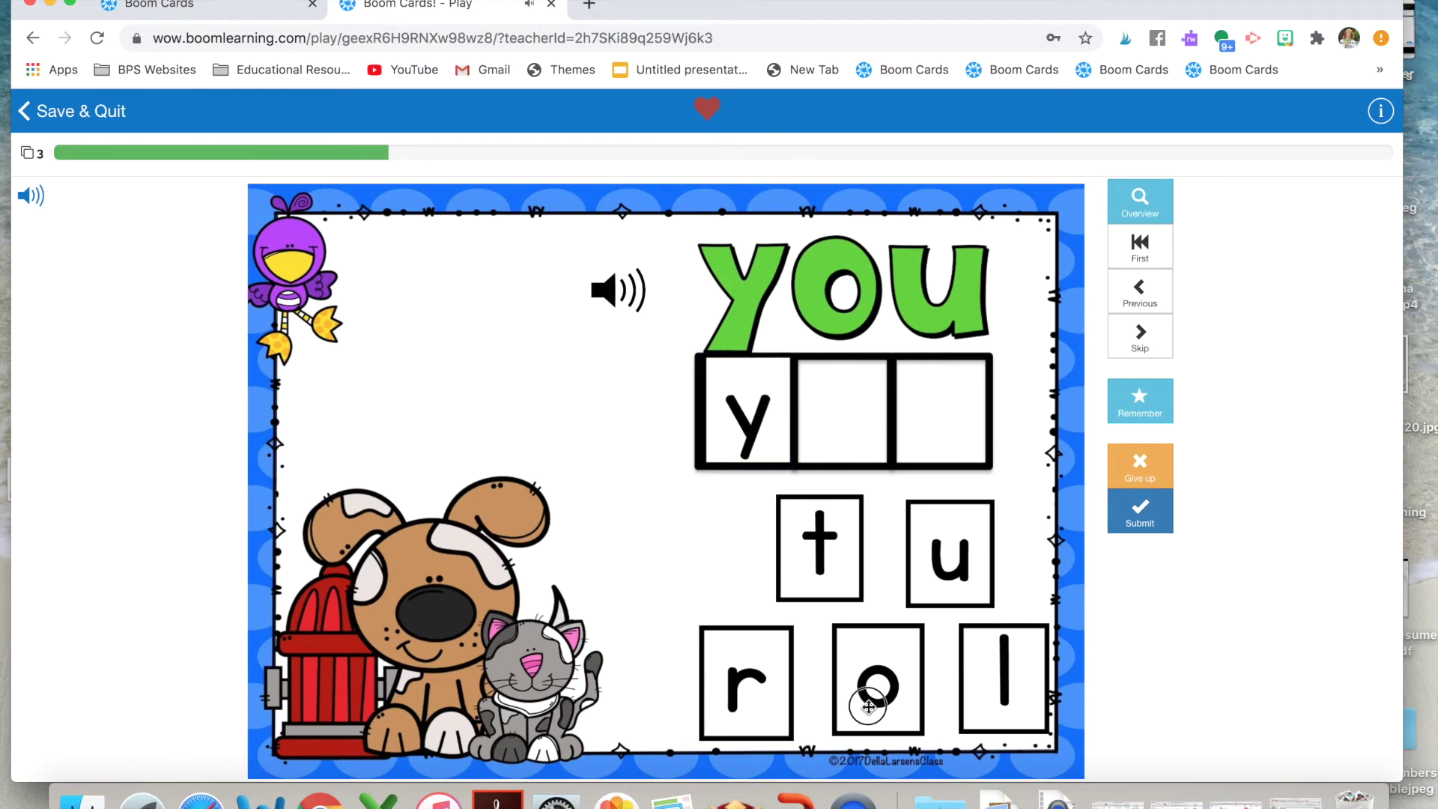
left_click_drag(866, 700, 841, 417)
left_click_drag(925, 524, 933, 404)
left_click(1145, 524)
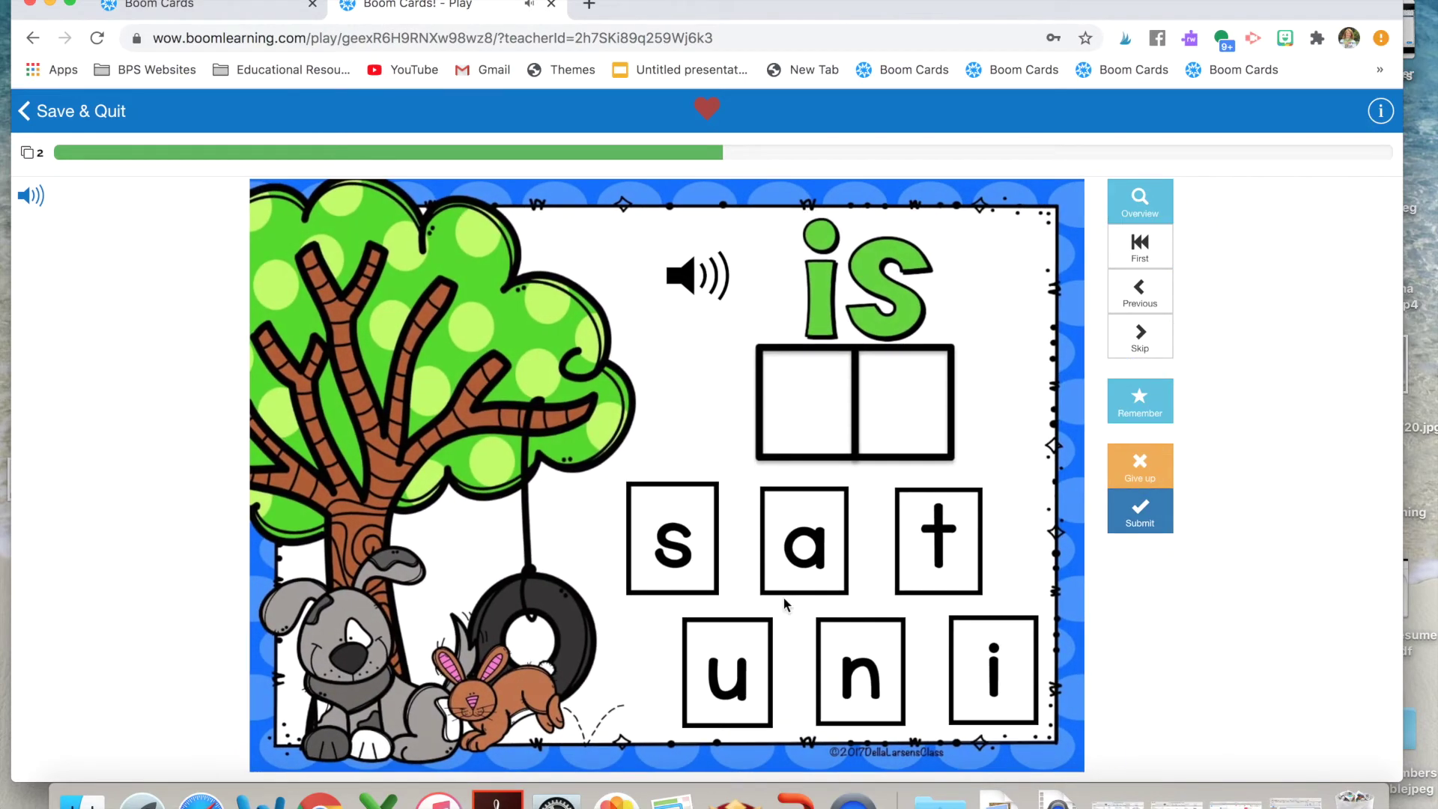
Step: Spell and submit "is", then place the letters t and h in the first two boxes of the "the" card
left_click_drag(996, 668, 807, 404)
left_click_drag(664, 536, 900, 399)
left_click(1126, 509)
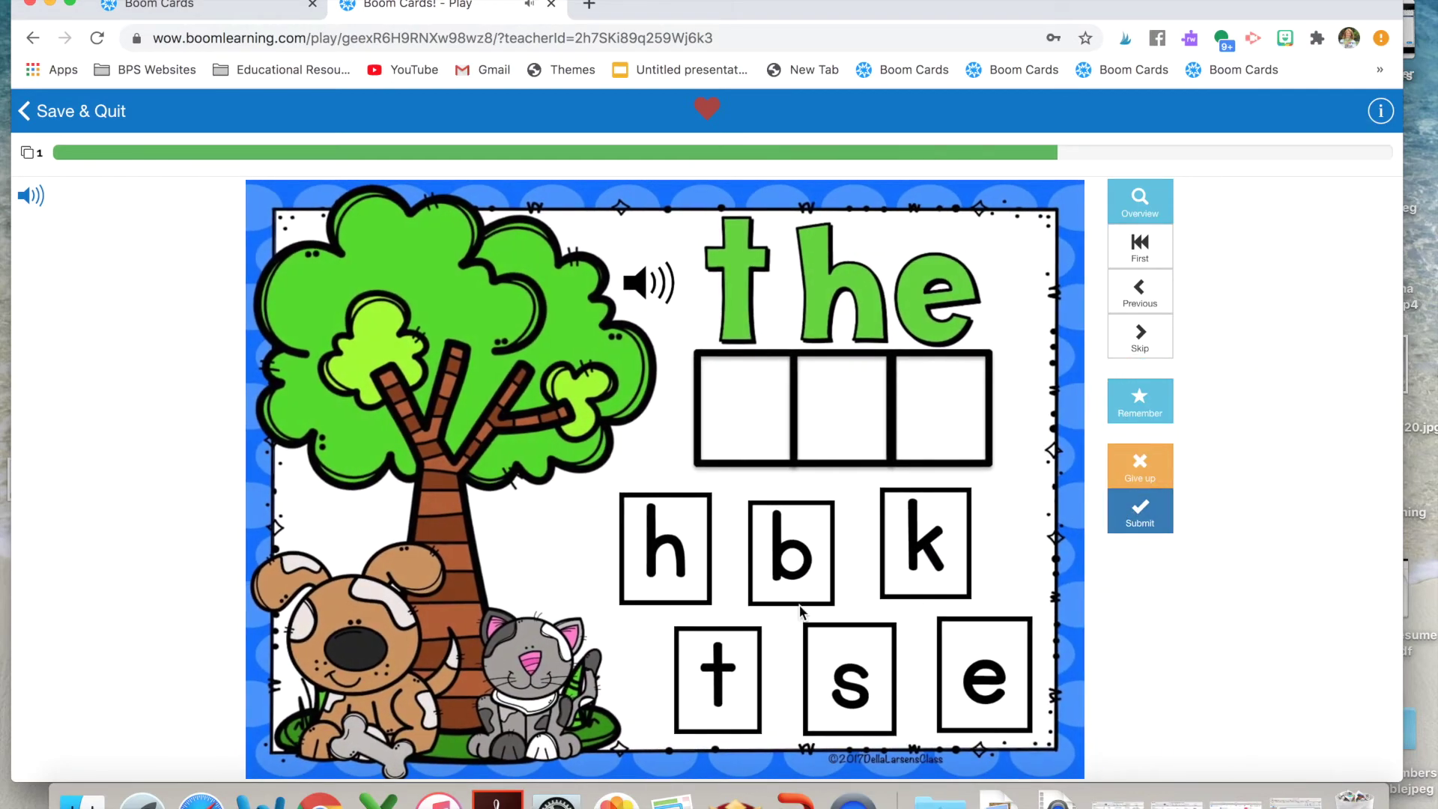
left_click_drag(722, 668, 741, 405)
left_click_drag(640, 590, 834, 417)
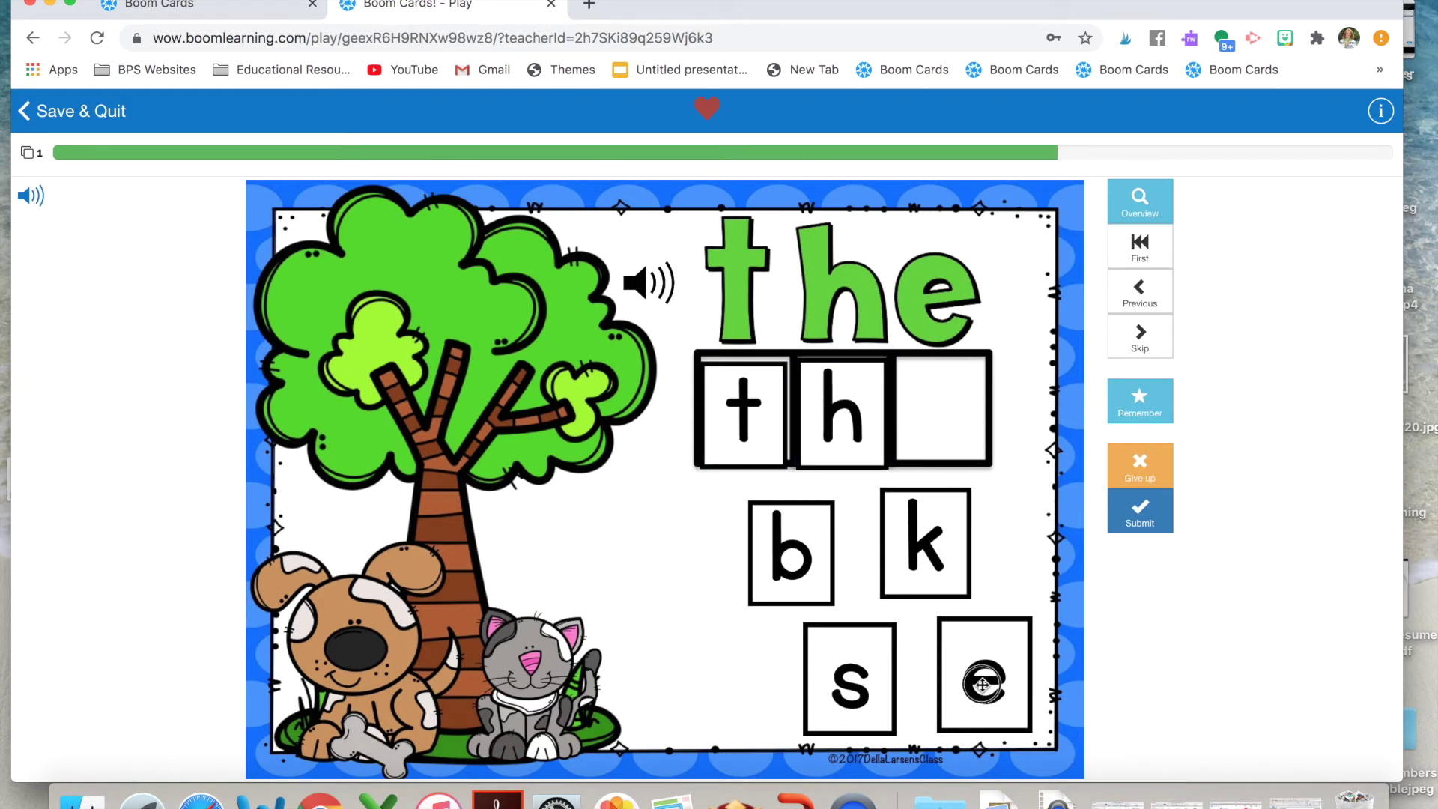
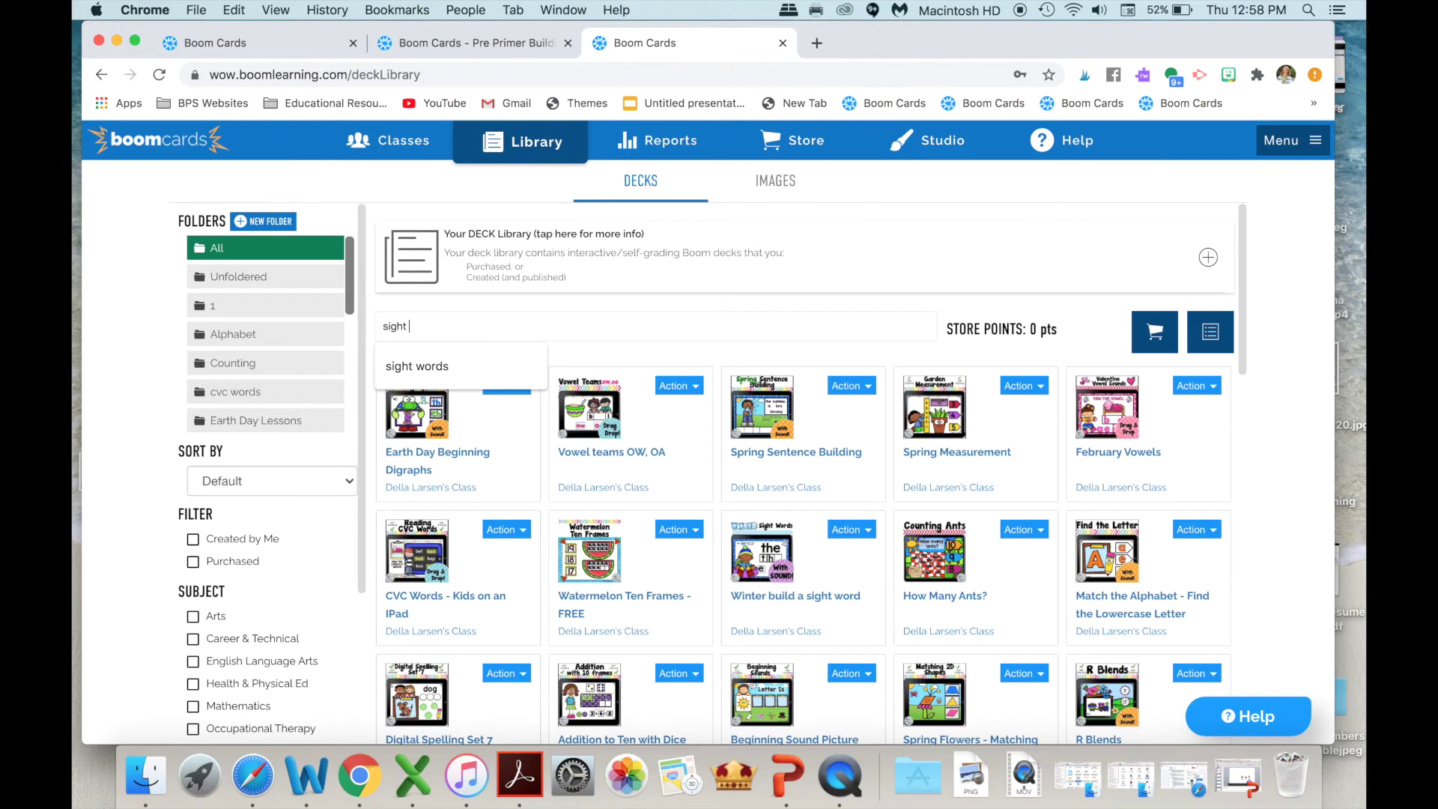
Step: Search the teacher deck library for "sight words" and open "Pre Primer Building Sight Words-We Love Dogs" for hiding cards
left_click(417, 365)
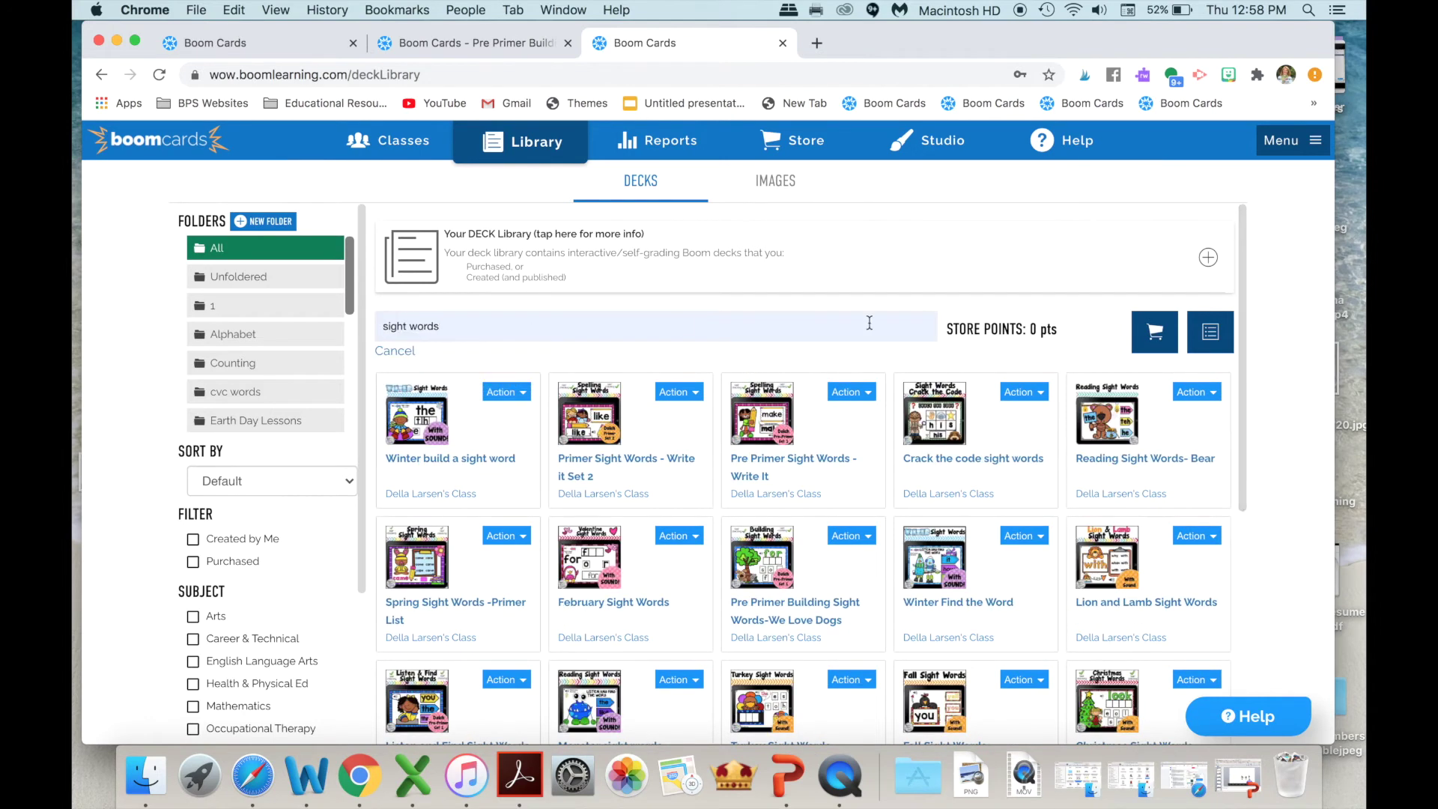
scroll(806, 390, "down", 3)
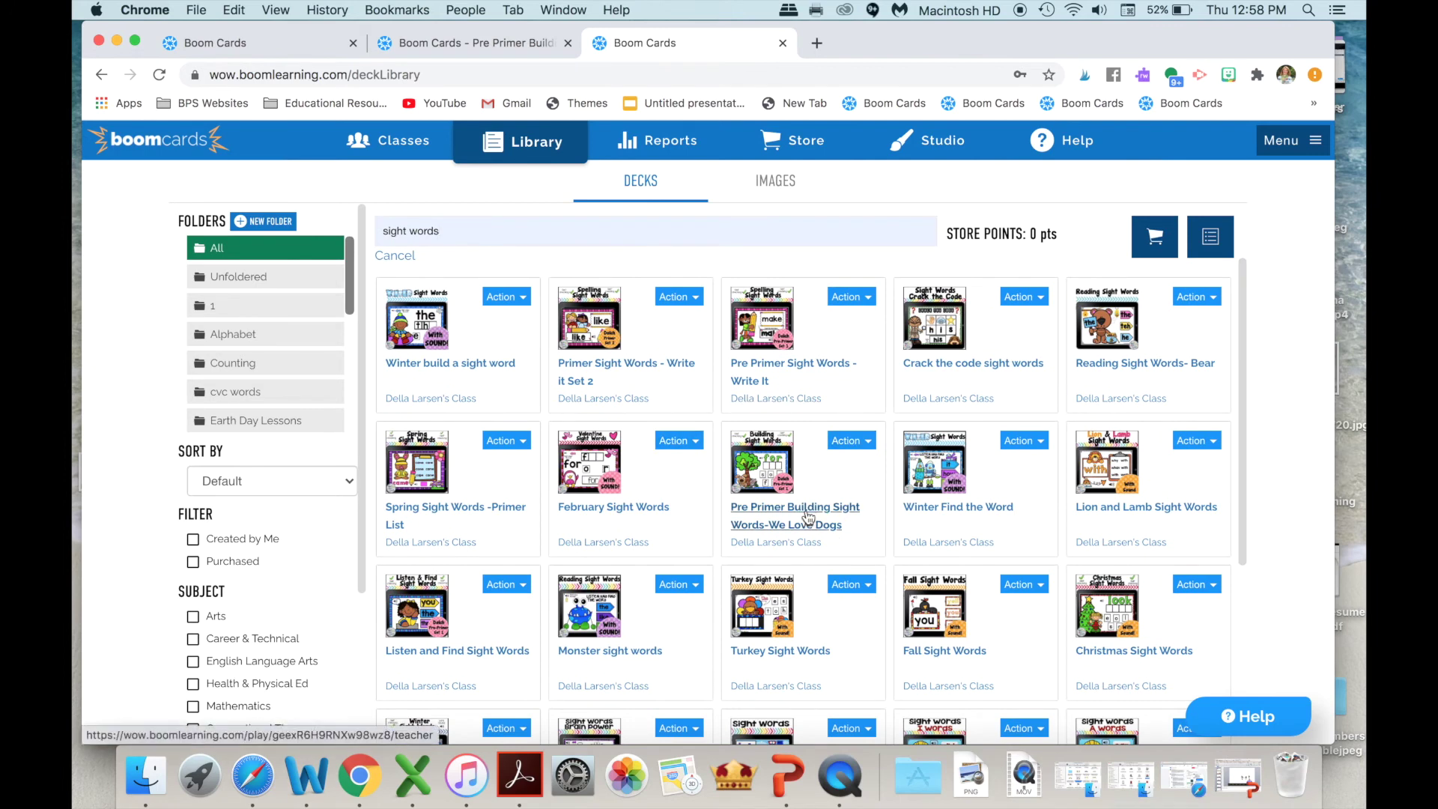
left_click(869, 444)
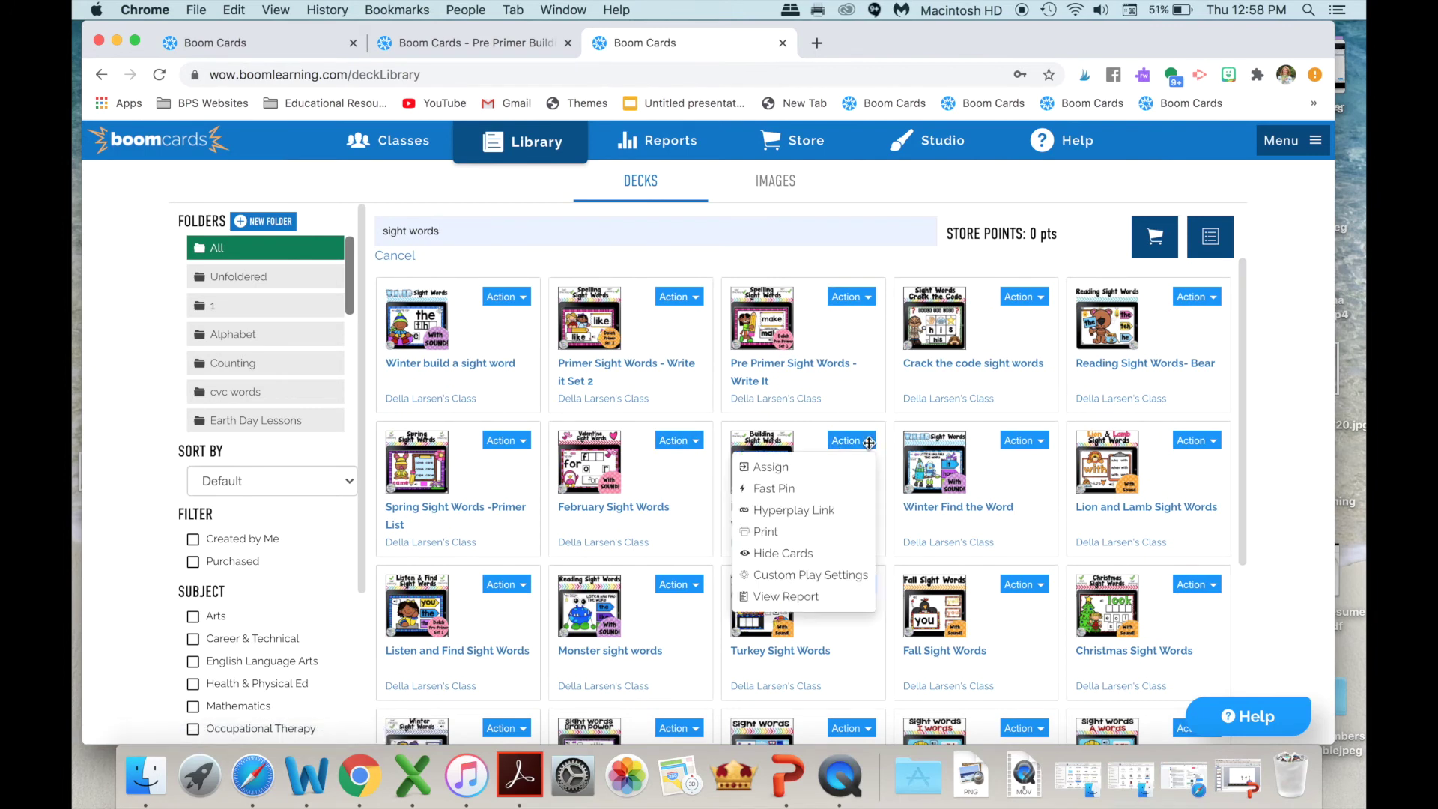
left_click(782, 554)
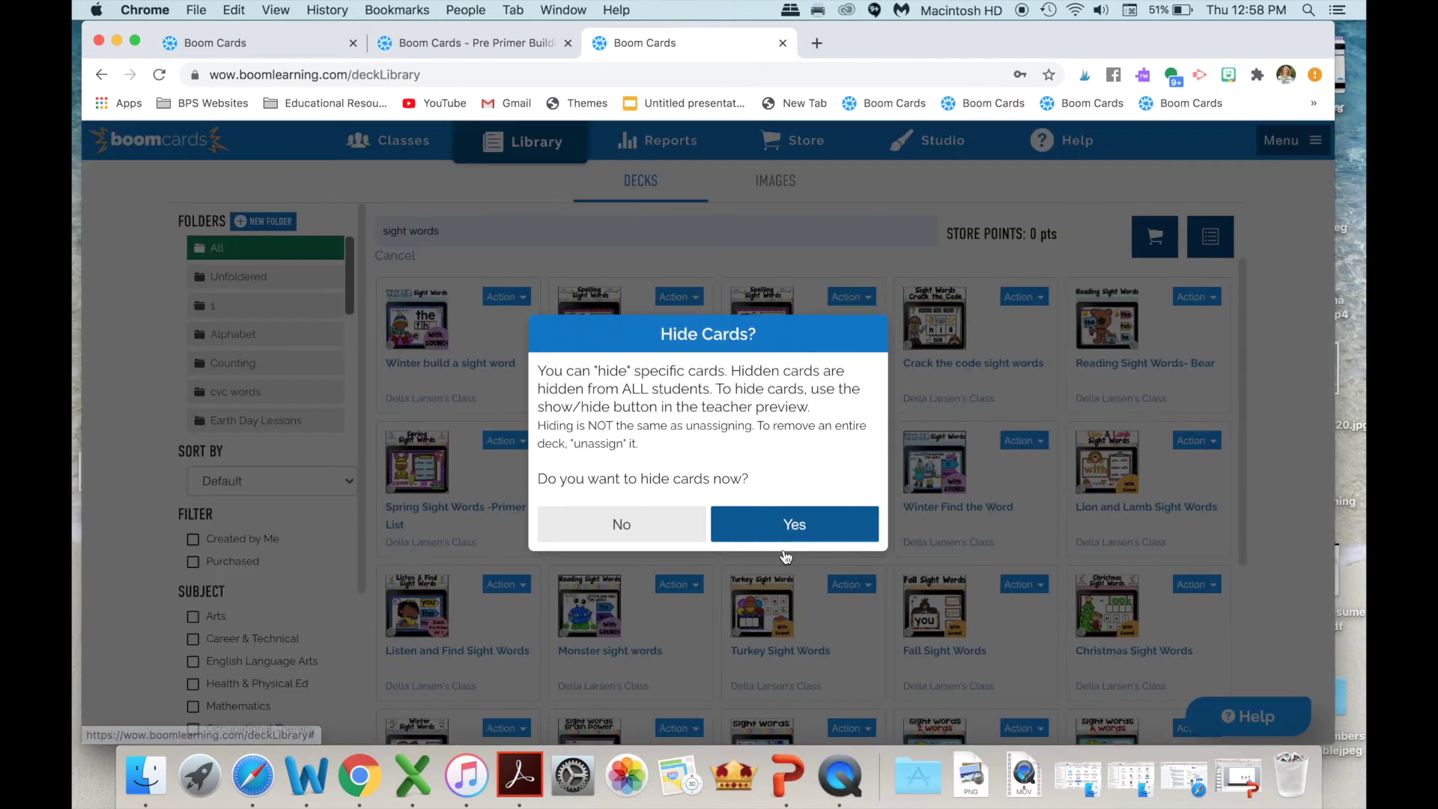
left_click(788, 539)
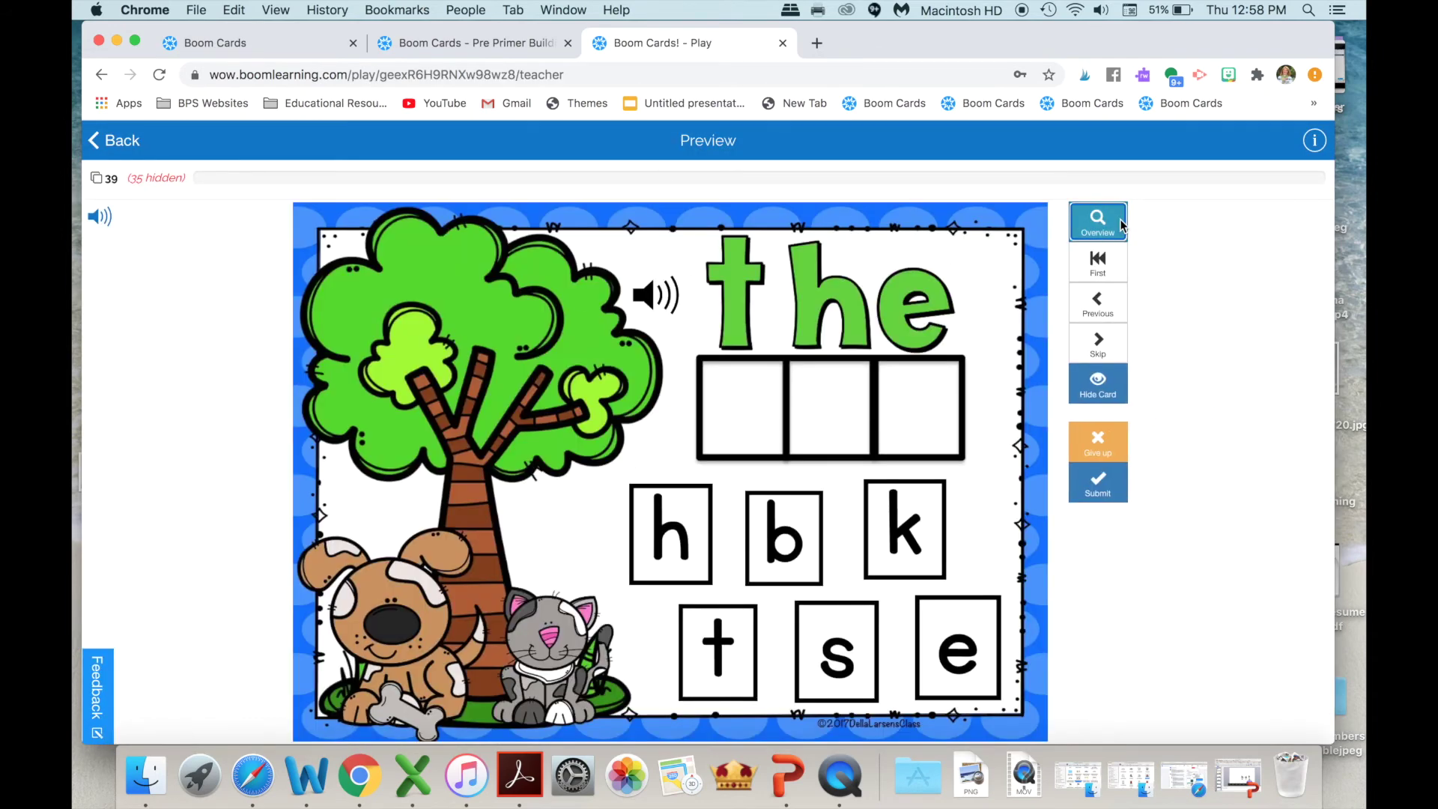
Step: Open the hidden "look" card from the deck overview and unhide it
left_click(1121, 225)
left_click(1115, 340)
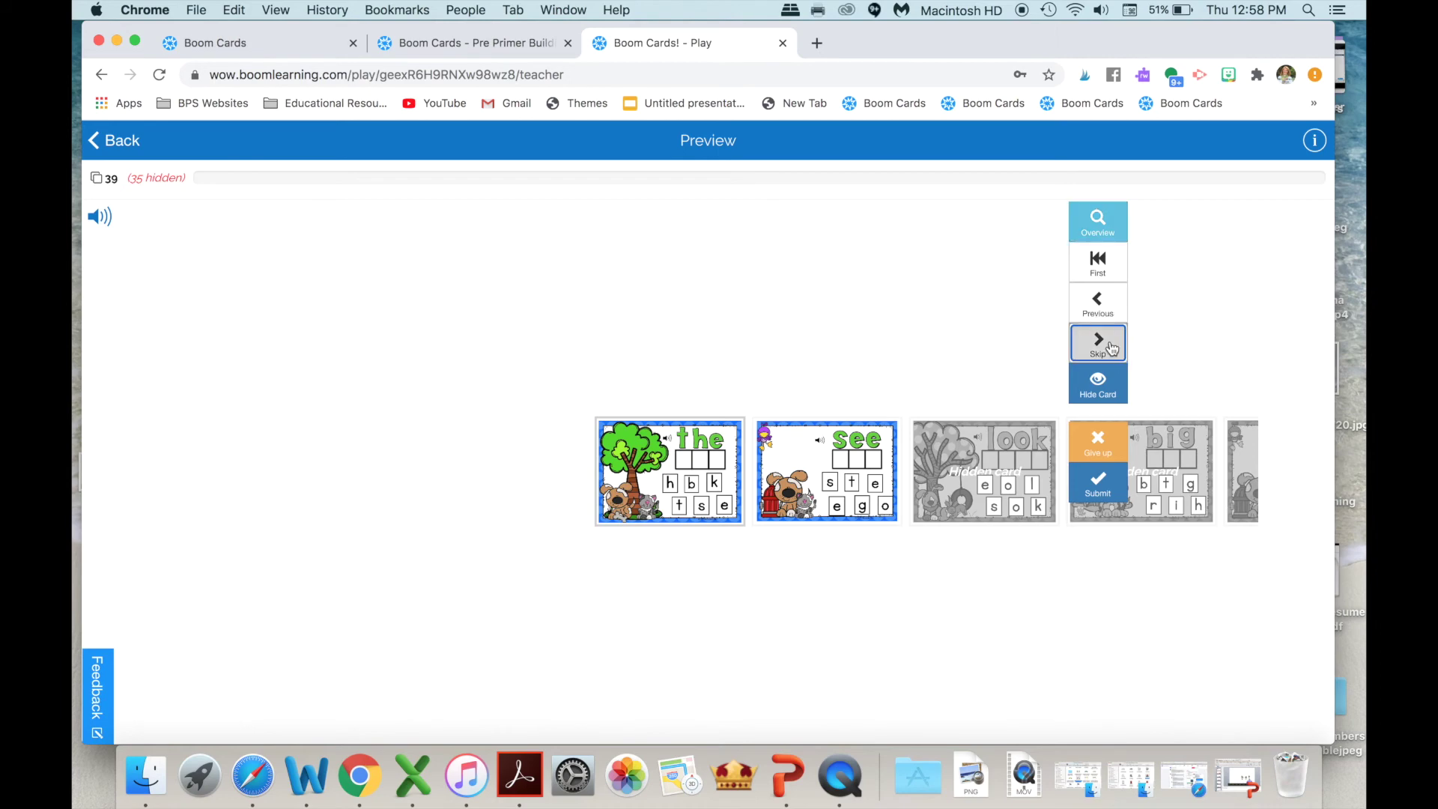
left_click(1111, 345)
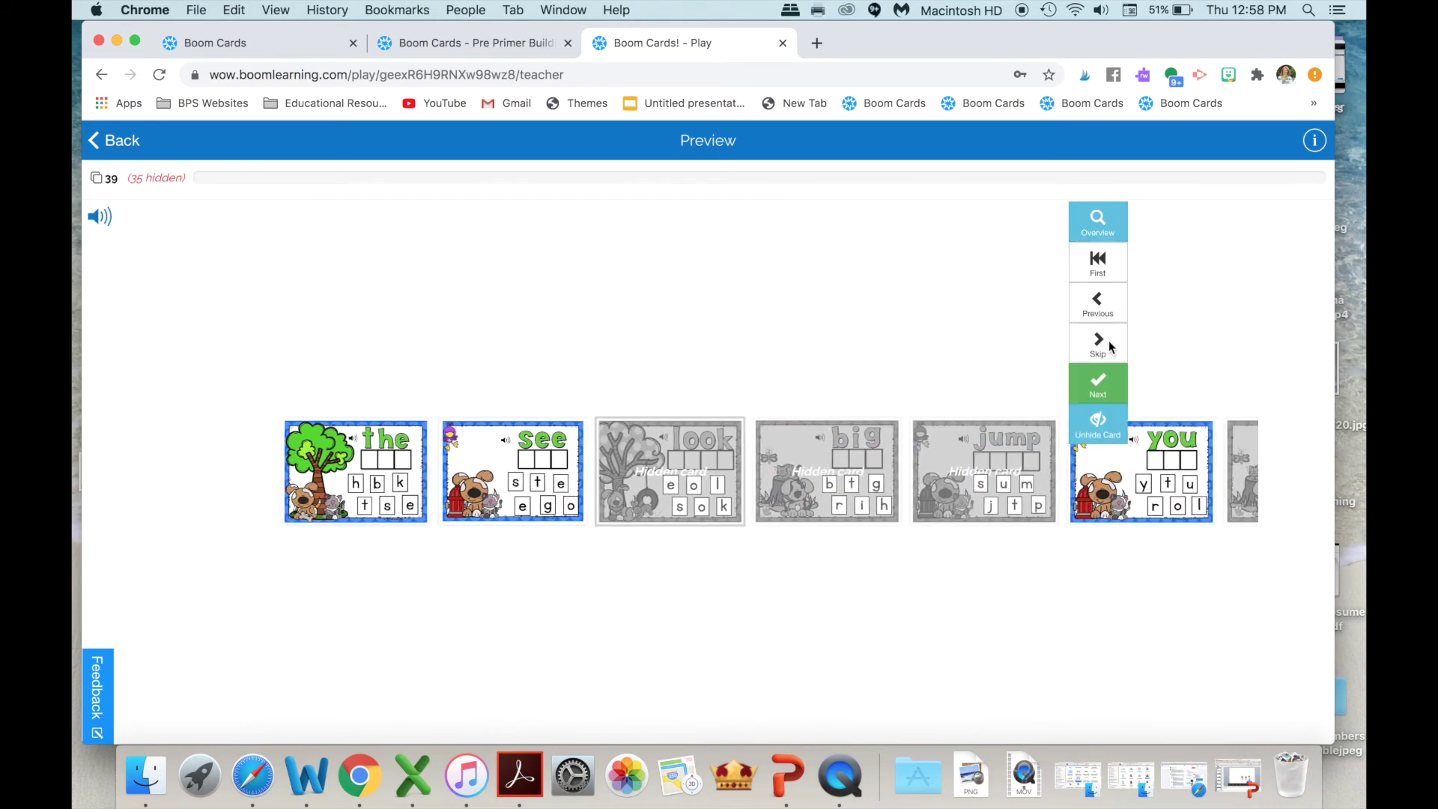
left_click(653, 475)
left_click(1106, 423)
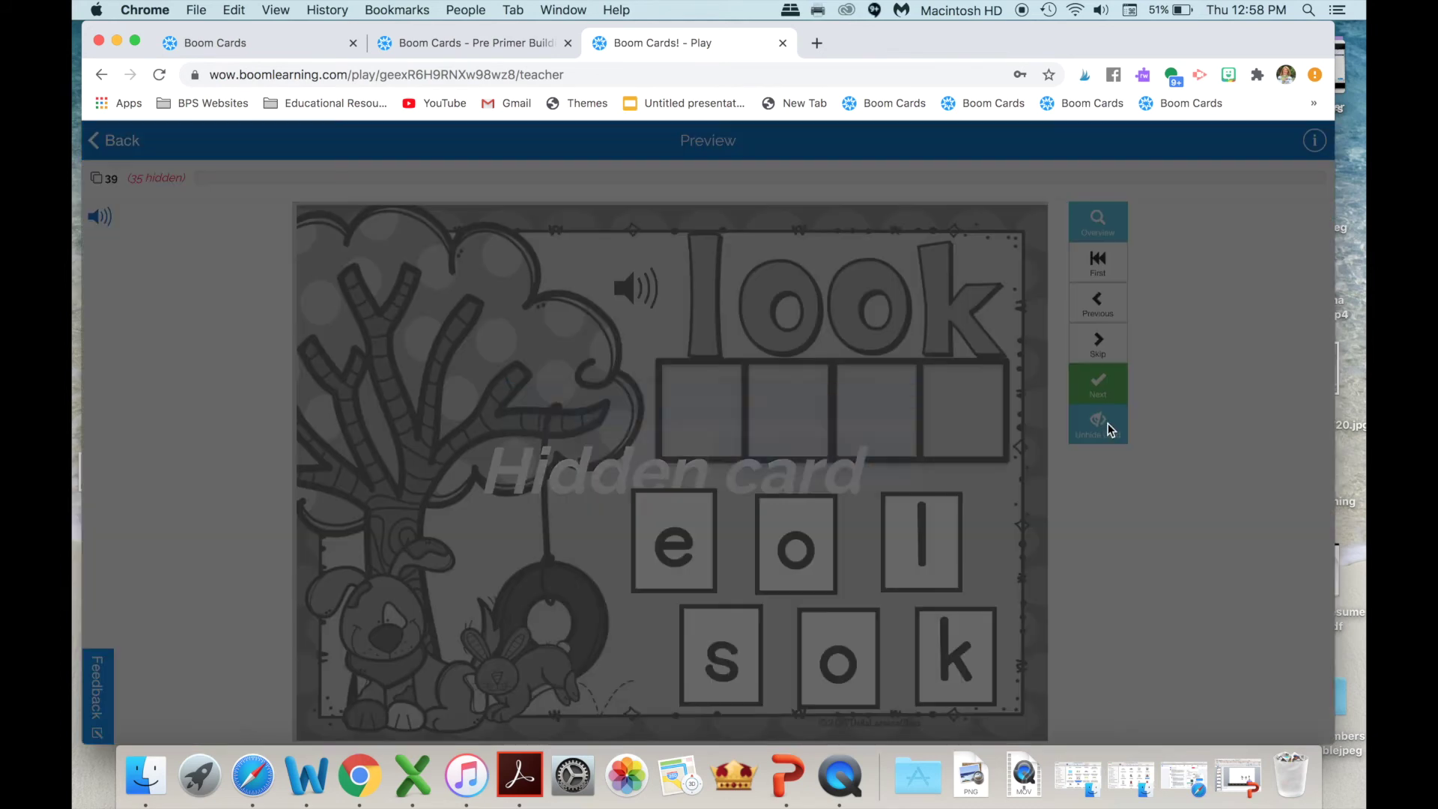
left_click(794, 457)
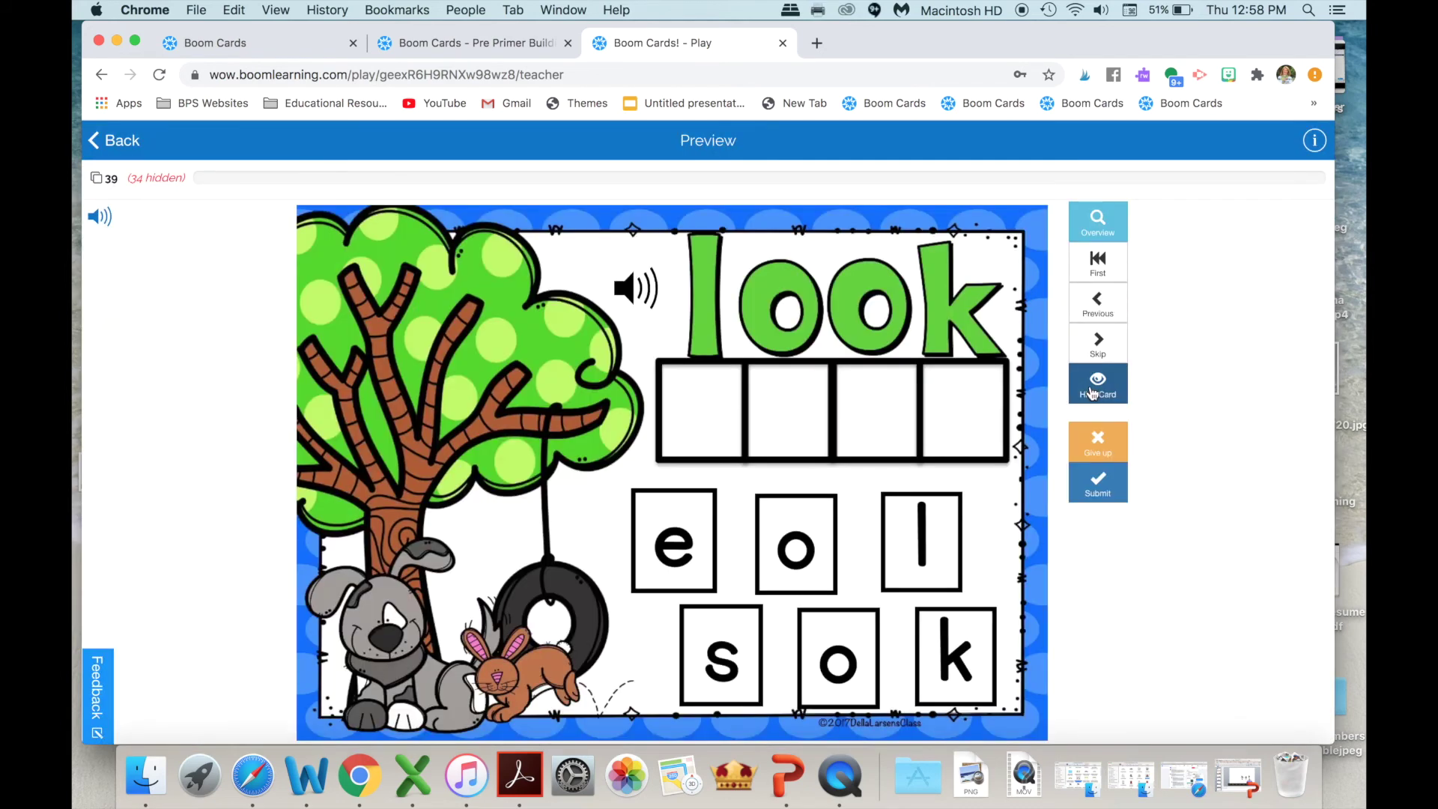
Step: Advance to the hidden "big" card and unhide it
left_click(1099, 387)
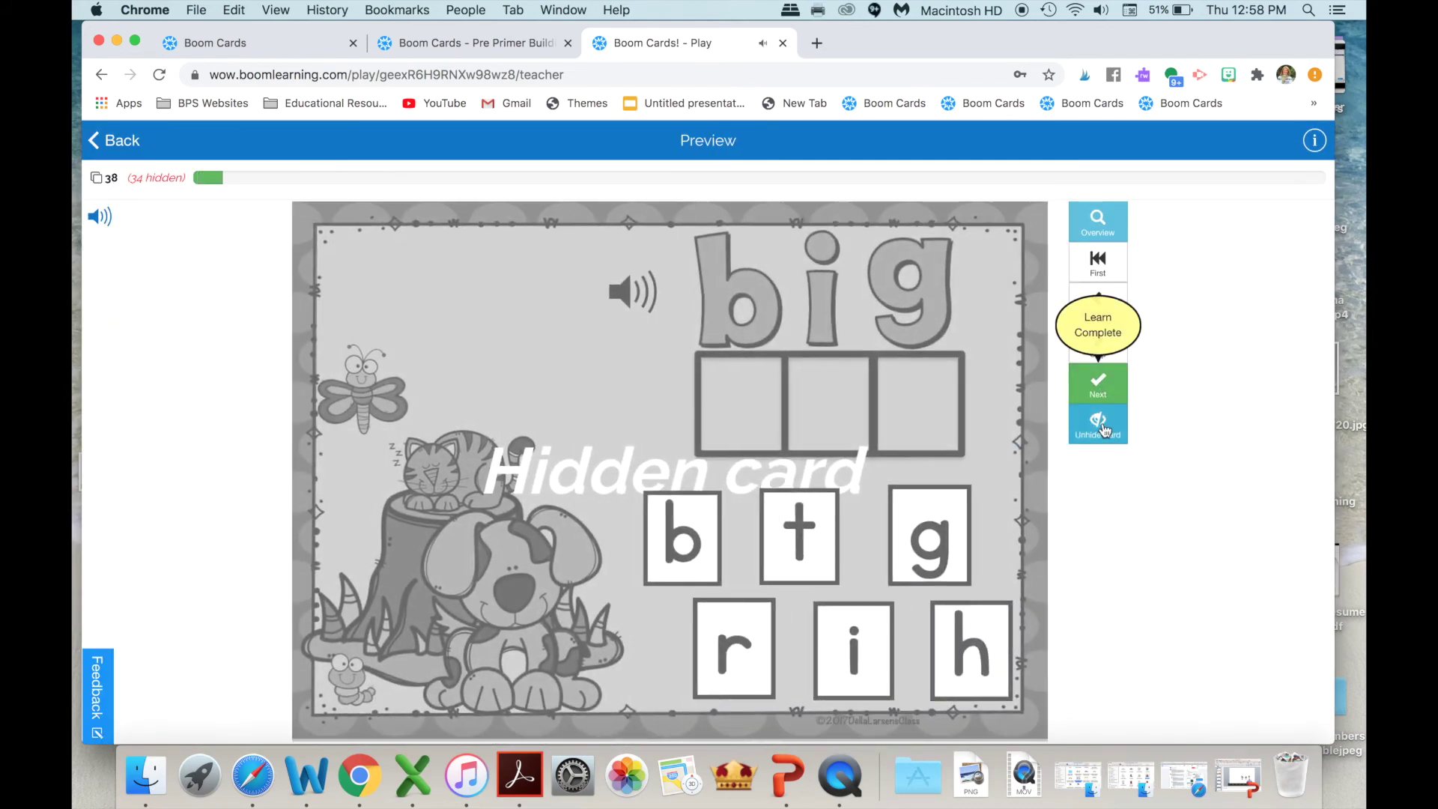
left_click(1099, 421)
left_click(754, 450)
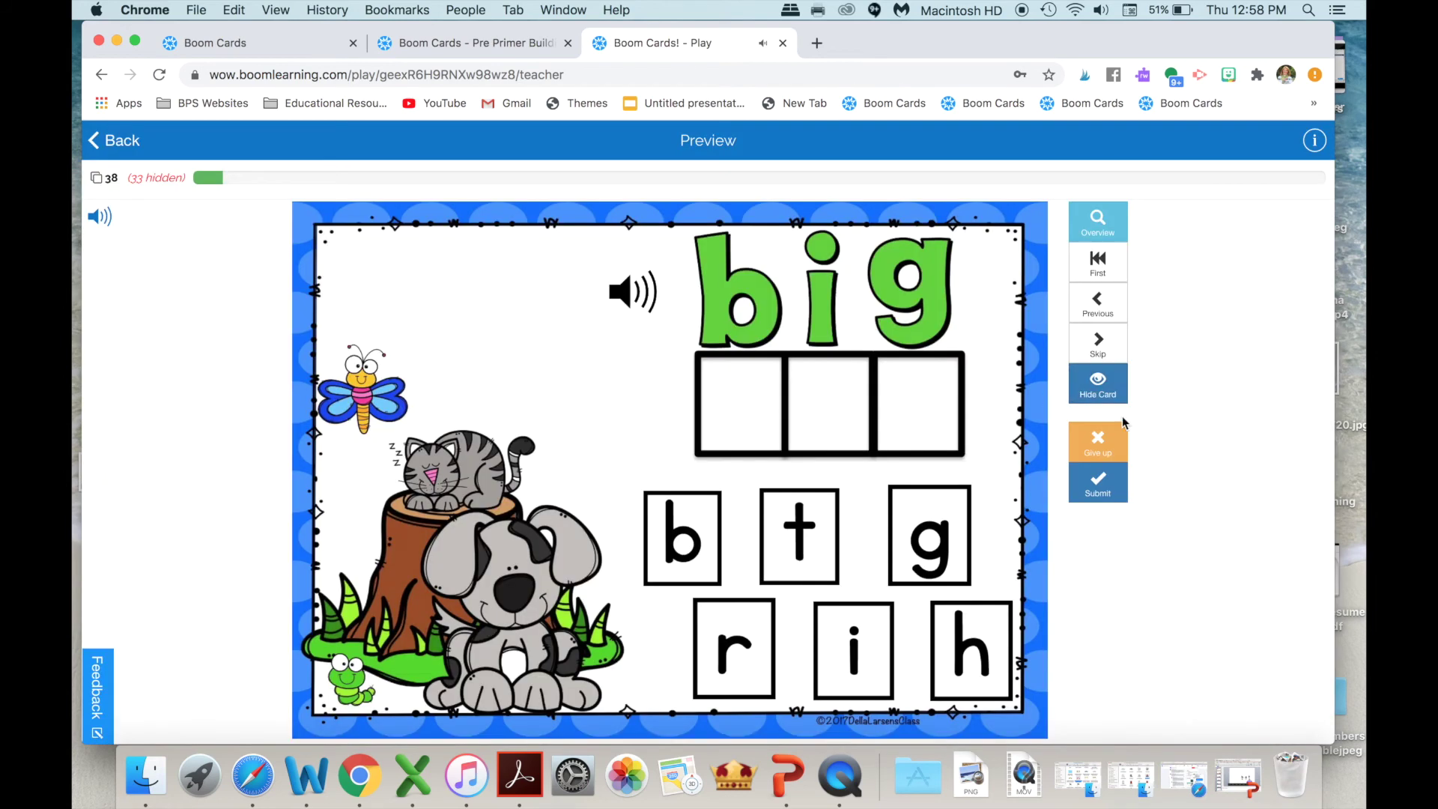